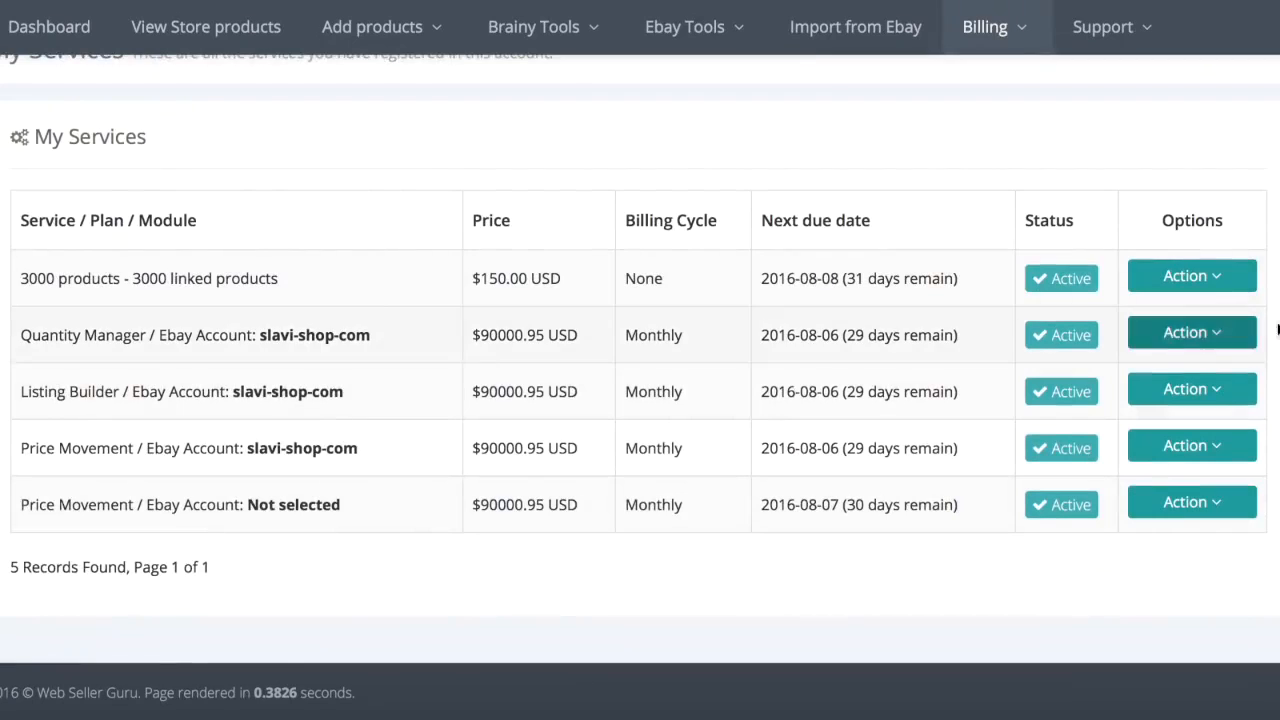
# - Open the details of the Quantity Manager service and check which eBay account is selected for it
pyautogui.click(1249, 331)
pyautogui.click(1233, 392)
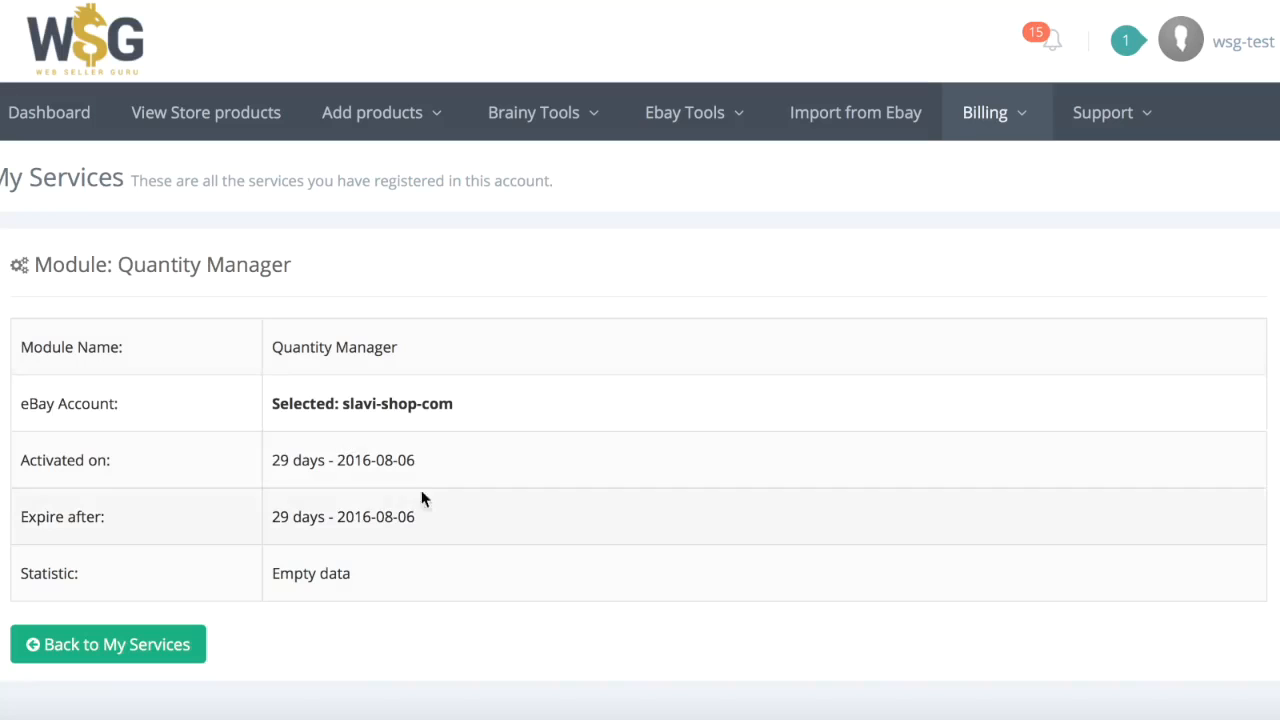
pyautogui.moveTo(279, 403); pyautogui.dragTo(457, 400)
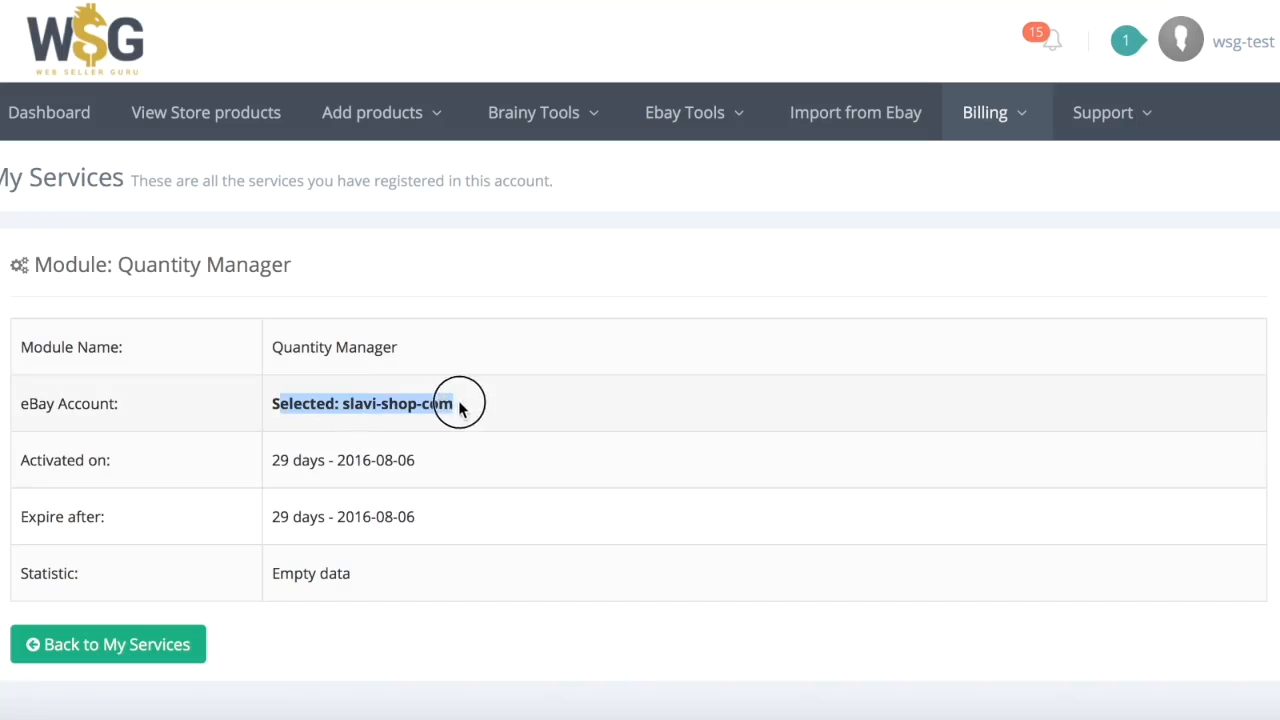
pyautogui.click(135, 626)
# - Open the Quantity Manager premium module and go to its product list
pyautogui.moveTo(667, 118)
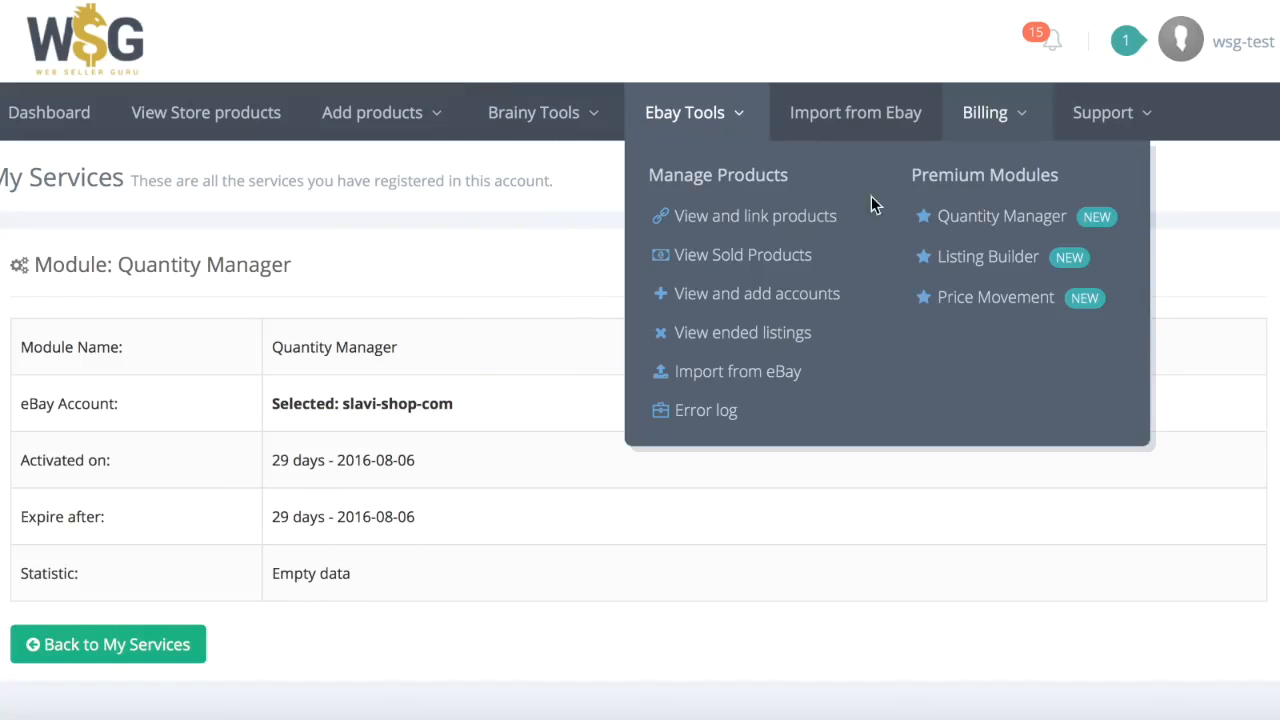
pyautogui.click(987, 218)
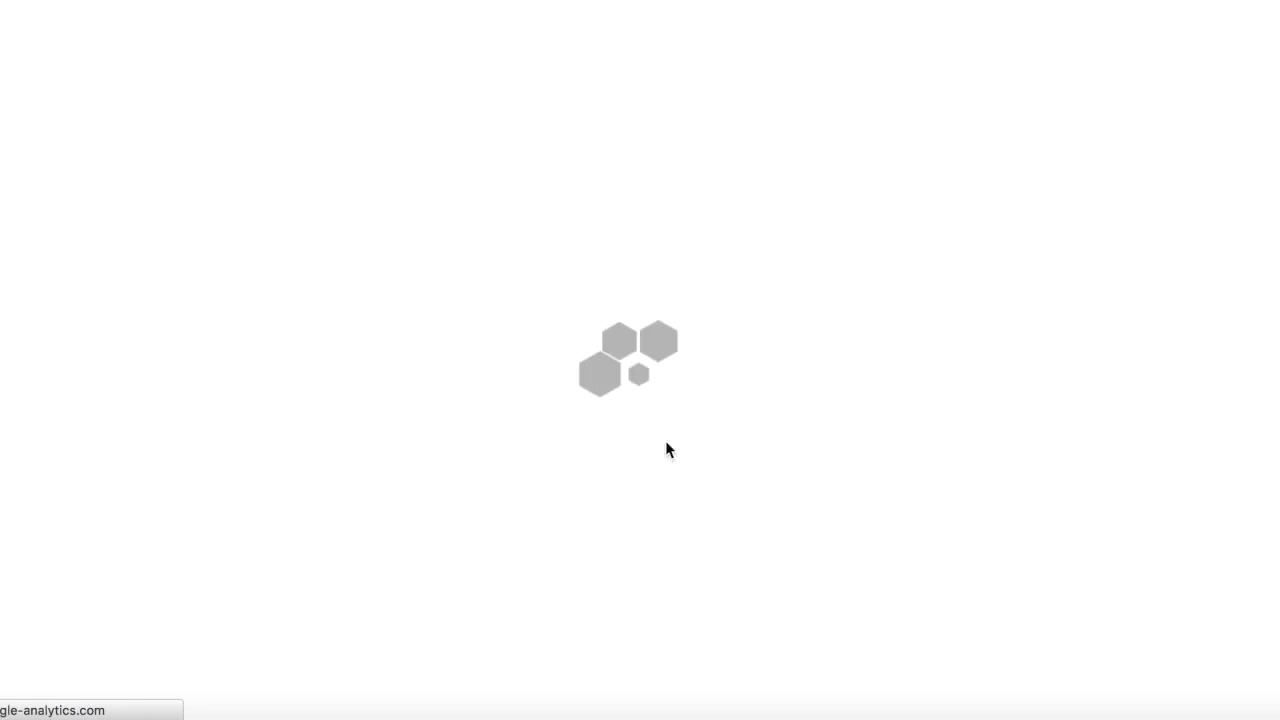
pyautogui.scroll(-10, 462, 524)
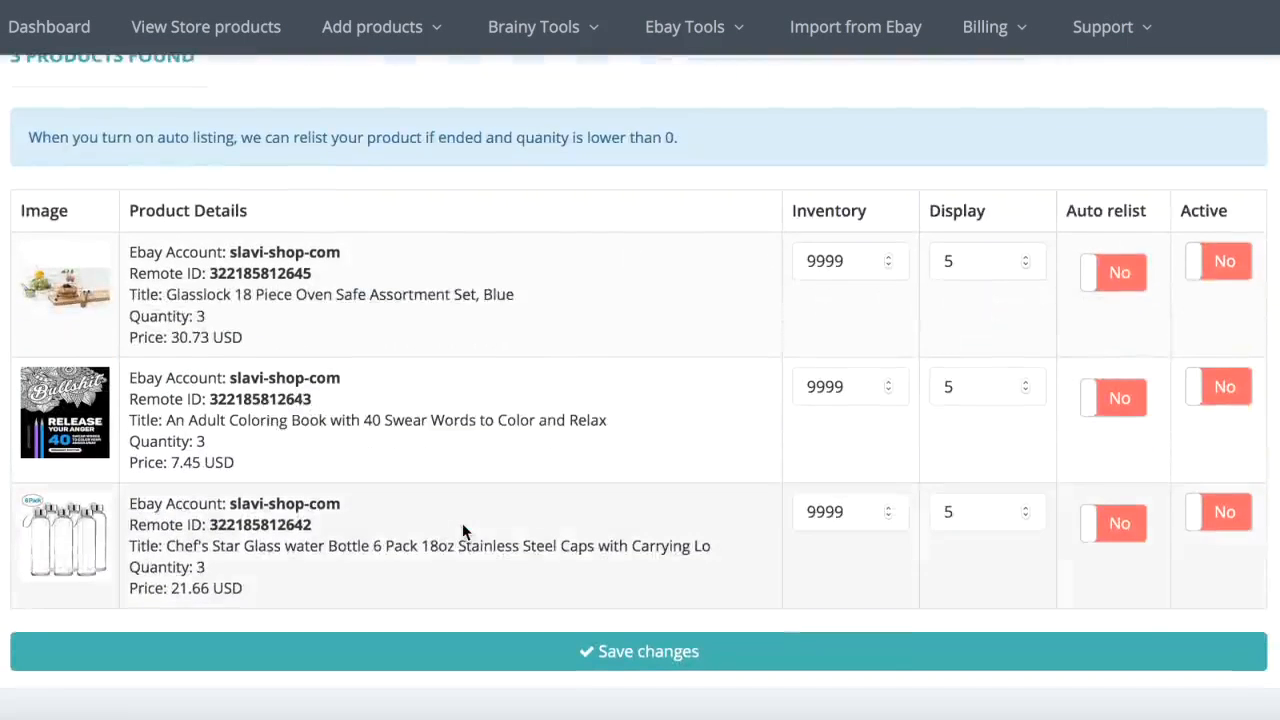
pyautogui.scroll(2, 153, 238)
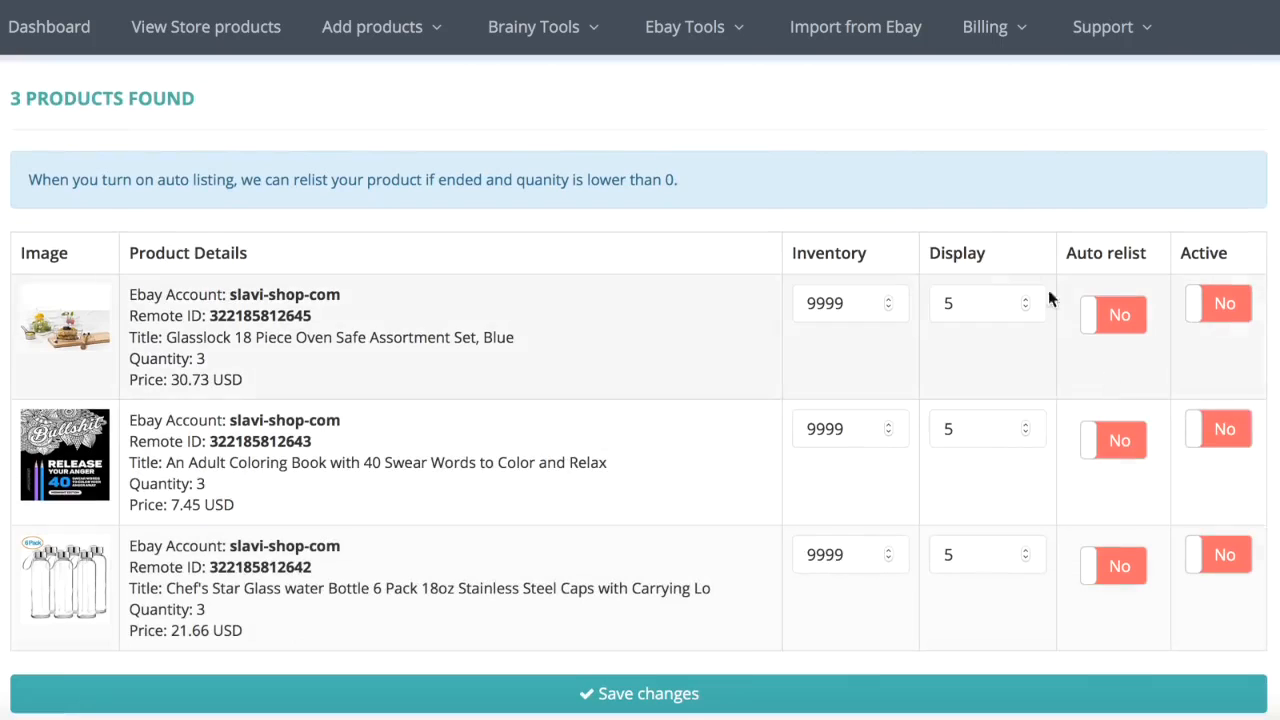
# - Examine the Inventory, Display and Active columns of the product list and the global update settings
pyautogui.moveTo(766, 254); pyautogui.dragTo(909, 260)
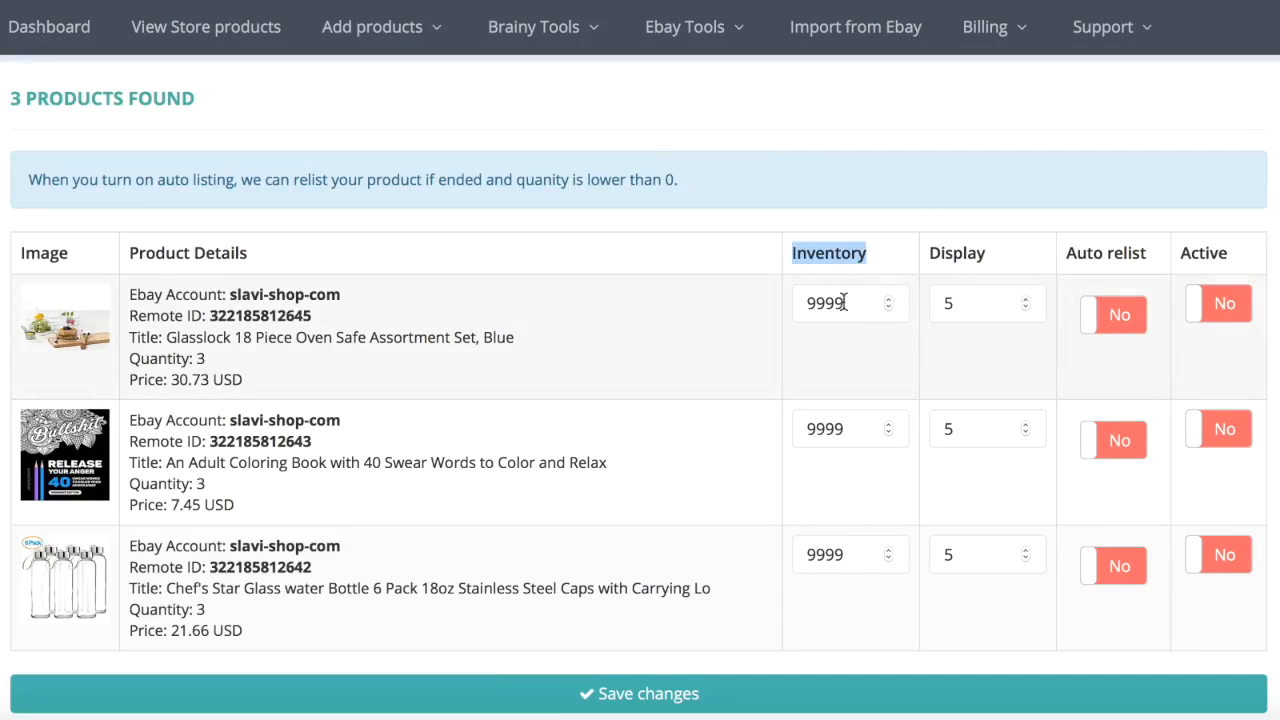
pyautogui.doubleClick(933, 257)
pyautogui.click(955, 305)
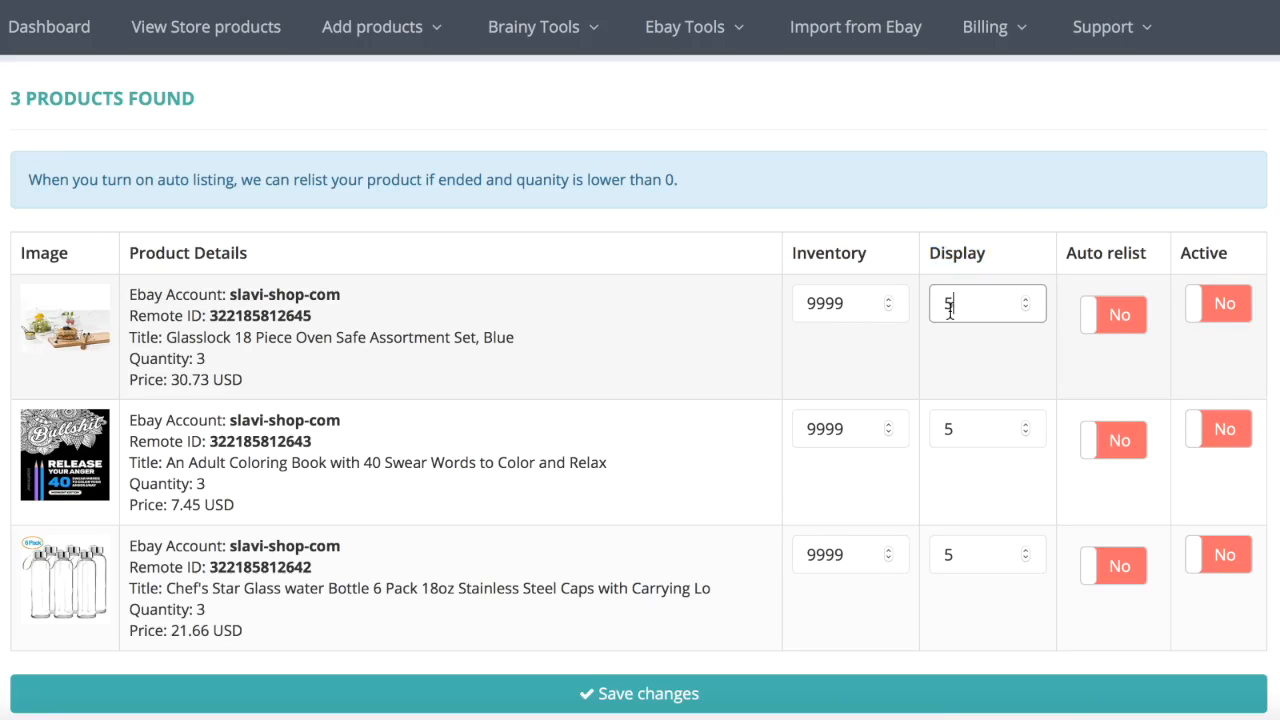
pyautogui.scroll(1, 955, 306)
pyautogui.scroll(5, 949, 309)
pyautogui.scroll(-2, 949, 309)
pyautogui.scroll(-4, 949, 318)
pyautogui.doubleClick(1230, 286)
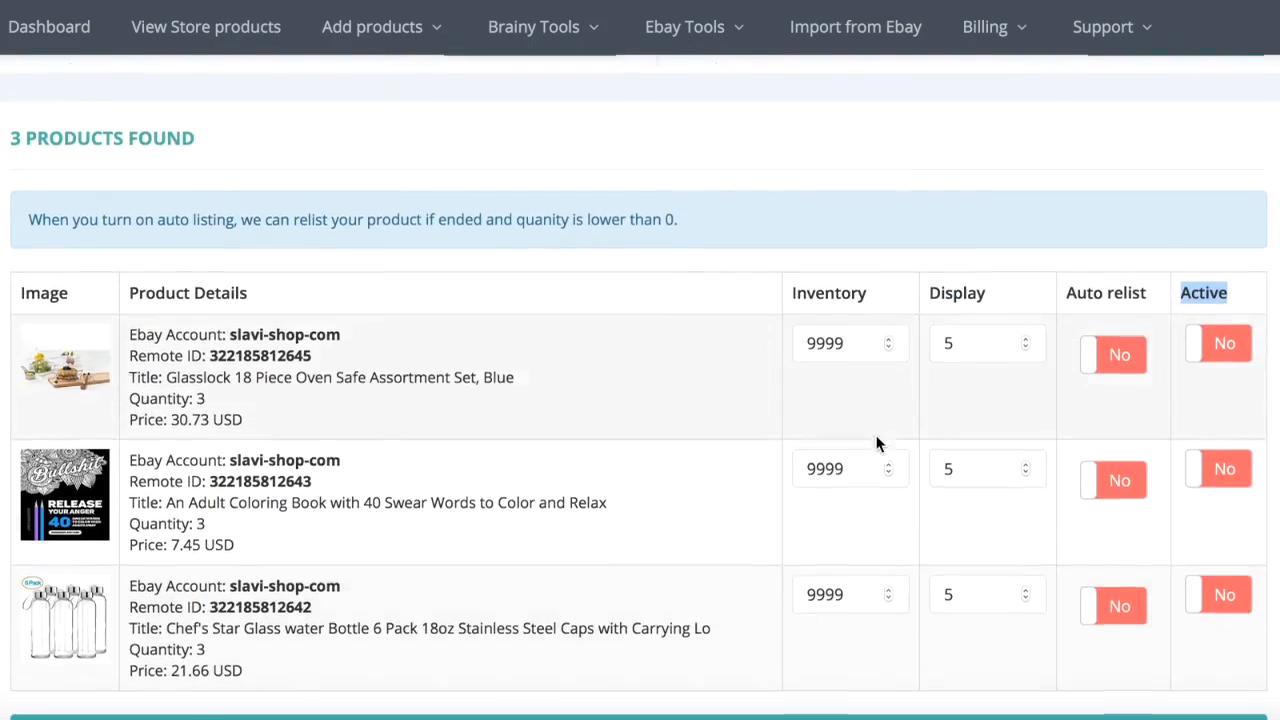
# - Set the global display quantity to 1, apply it to all products and check the product list
pyautogui.scroll(8, 877, 443)
pyautogui.click(811, 343)
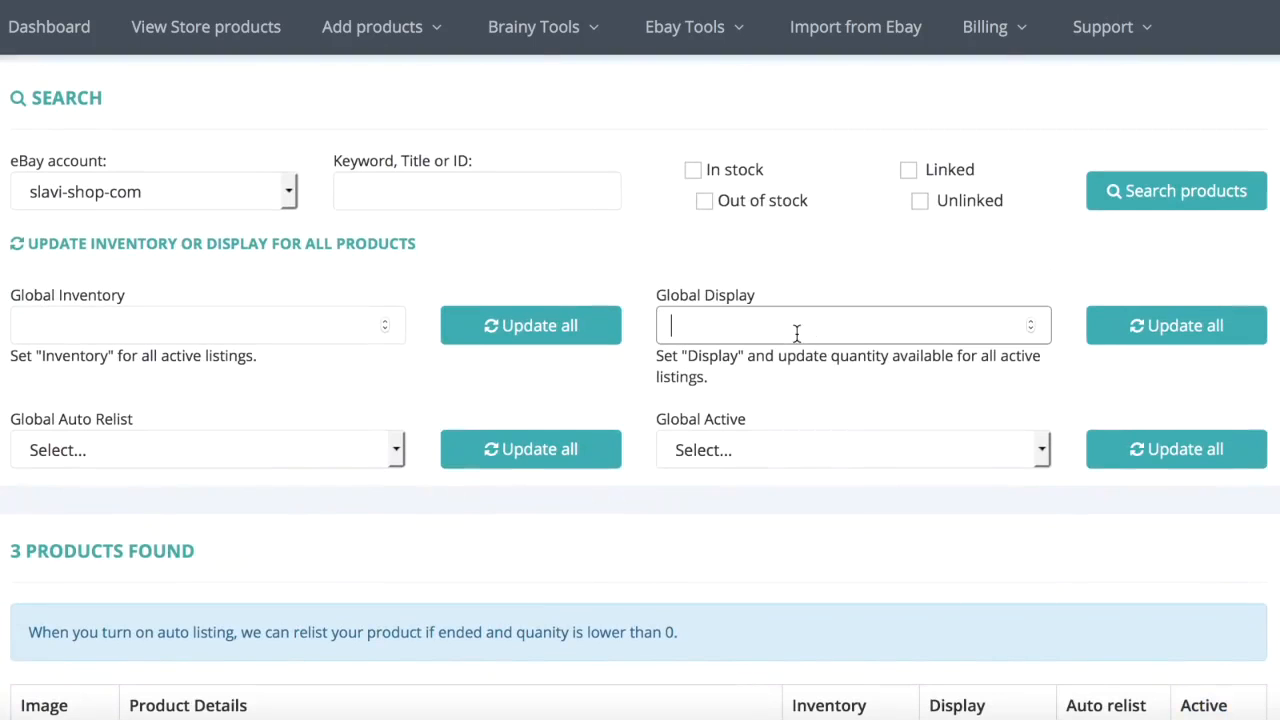
pyautogui.click(1190, 330)
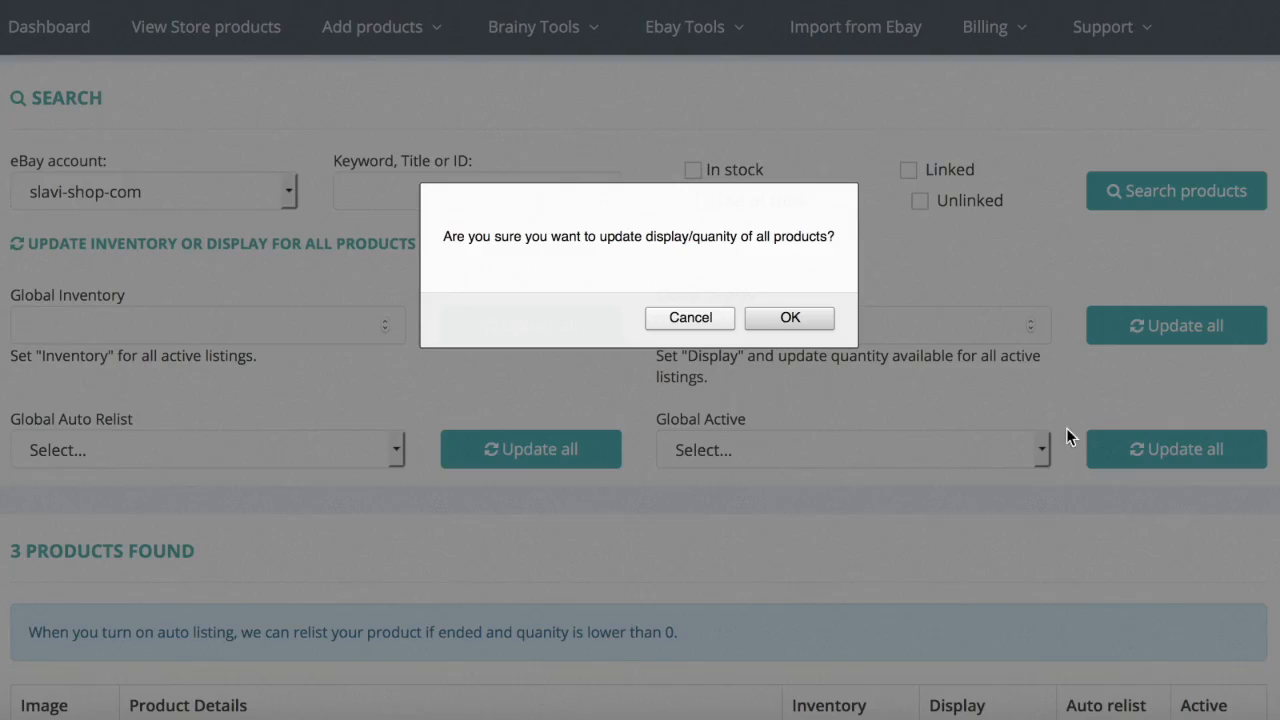
pyautogui.click(803, 318)
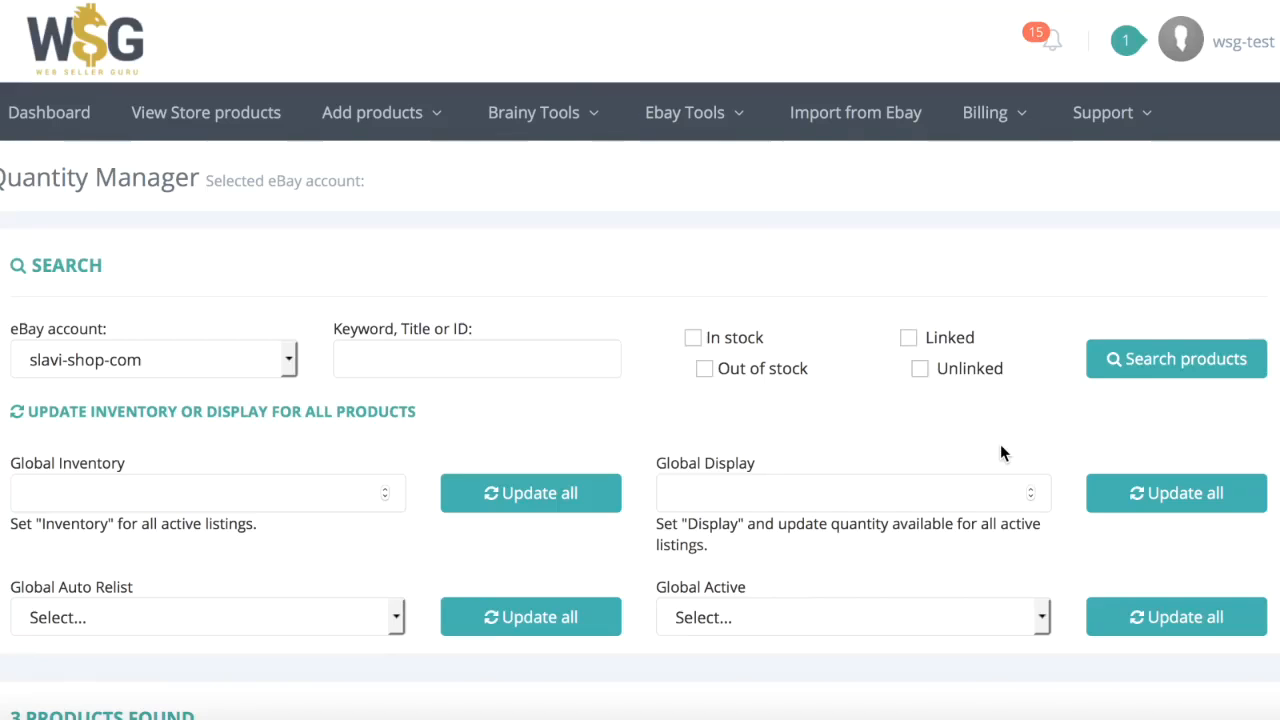
pyautogui.scroll(-7, 1000, 453)
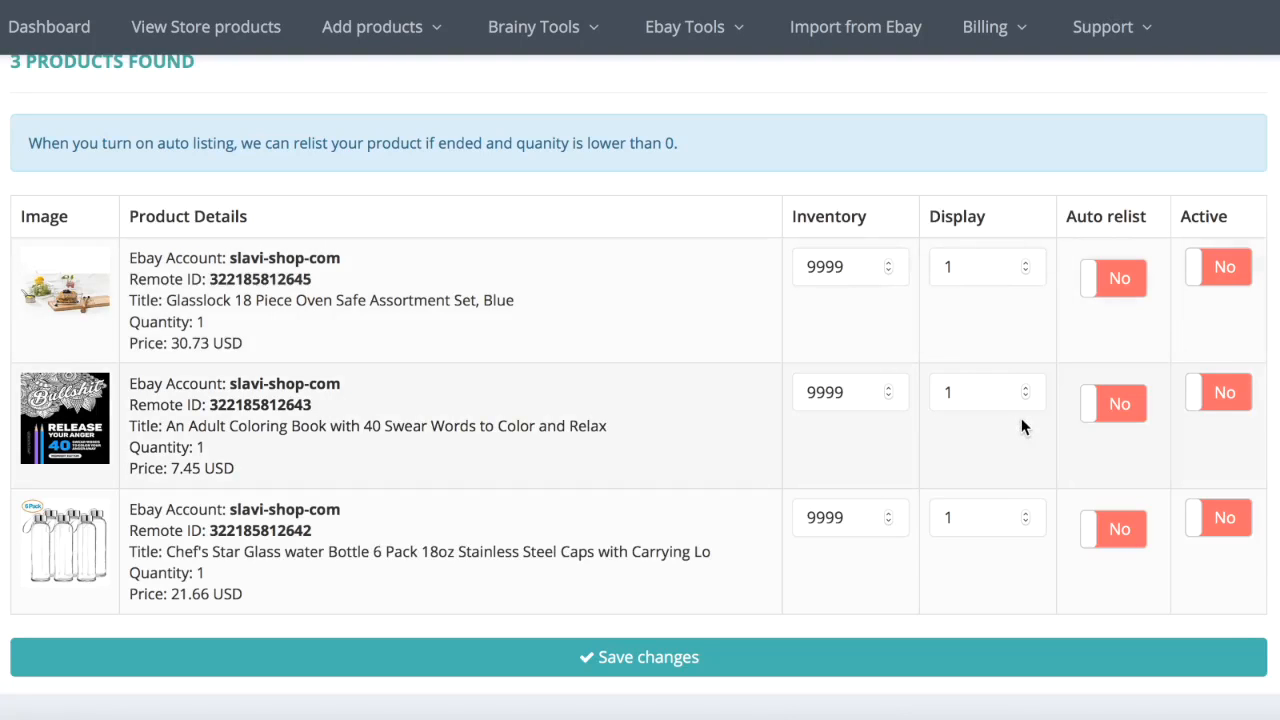
# - Set the global display quantity to 10, apply it to all products and check the product list
pyautogui.scroll(5, 1021, 418)
pyautogui.click(780, 356)
pyautogui.write('10')
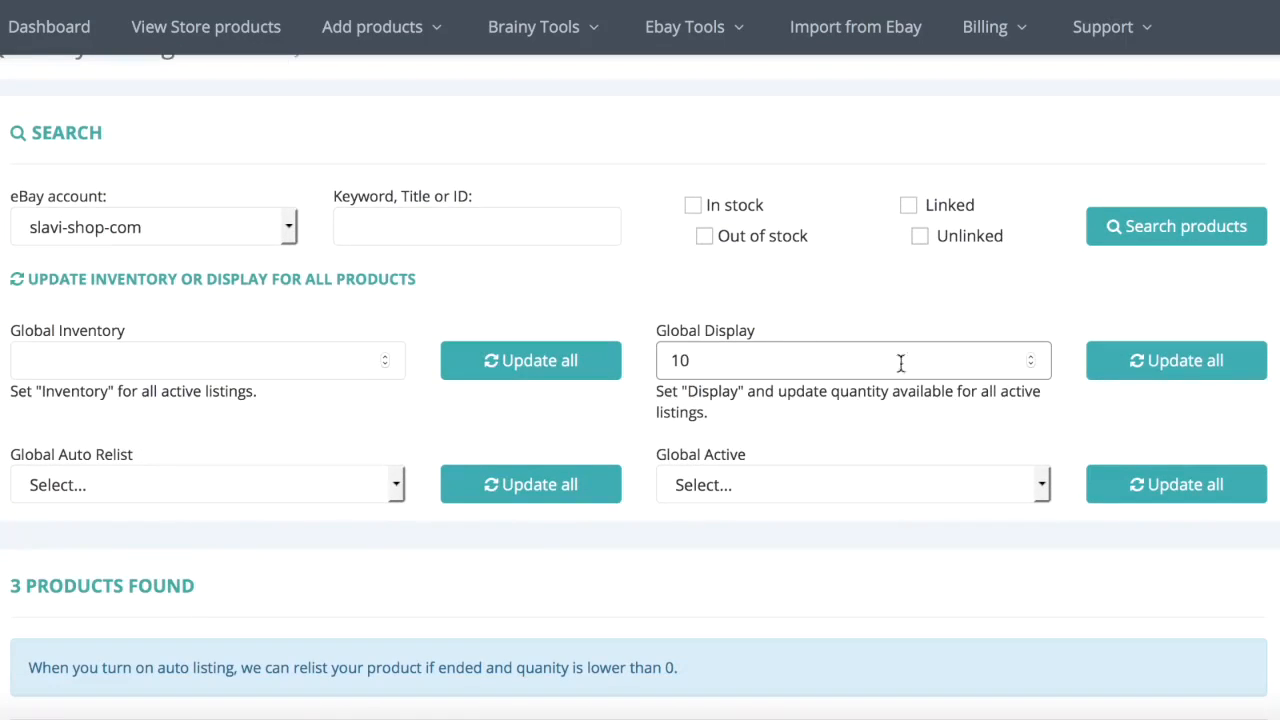
pyautogui.click(1108, 377)
pyautogui.click(817, 321)
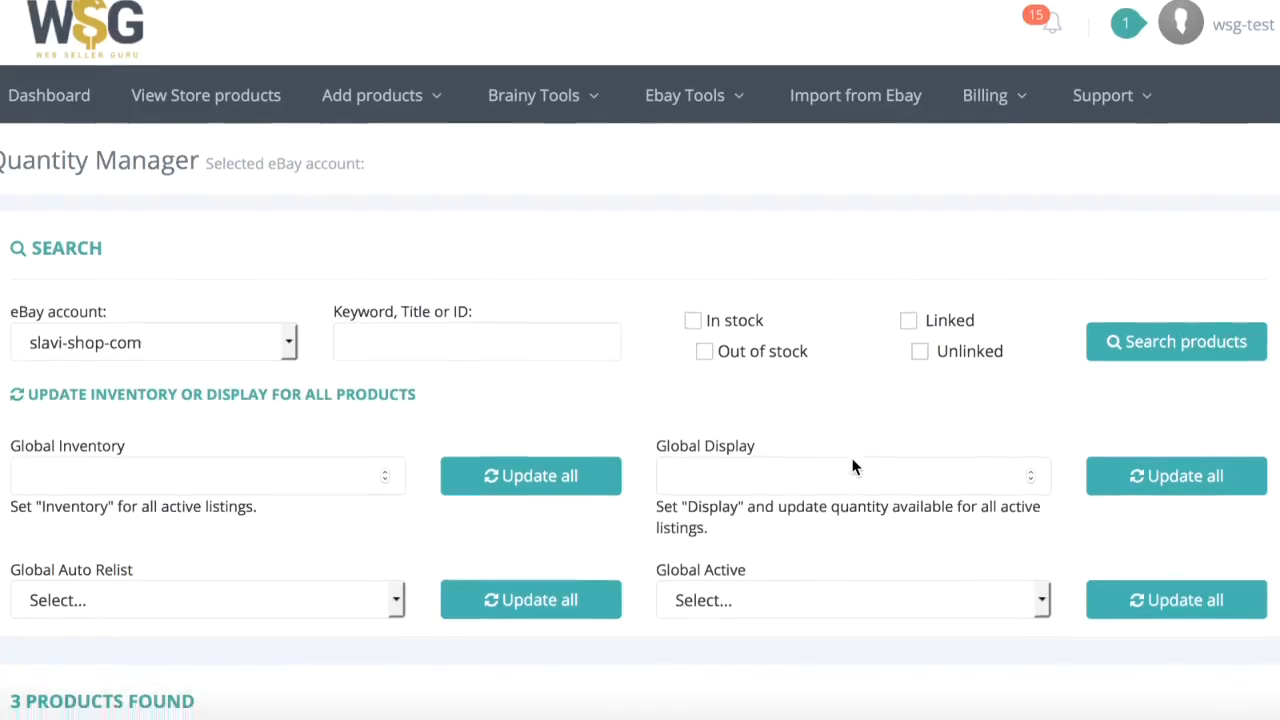
pyautogui.scroll(-6, 852, 463)
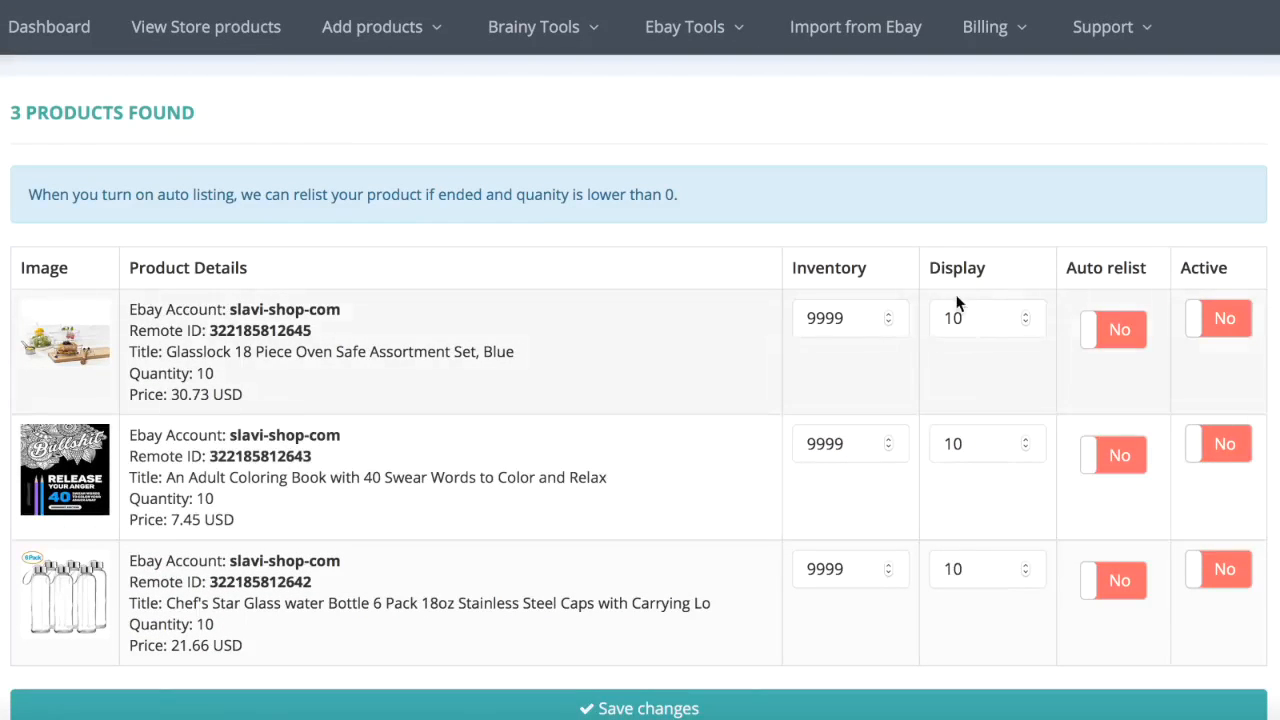
# - Set Global Active to Yes, apply it to all products and check the Active column
pyautogui.scroll(4, 957, 303)
pyautogui.click(877, 366)
pyautogui.click(877, 409)
pyautogui.click(1160, 357)
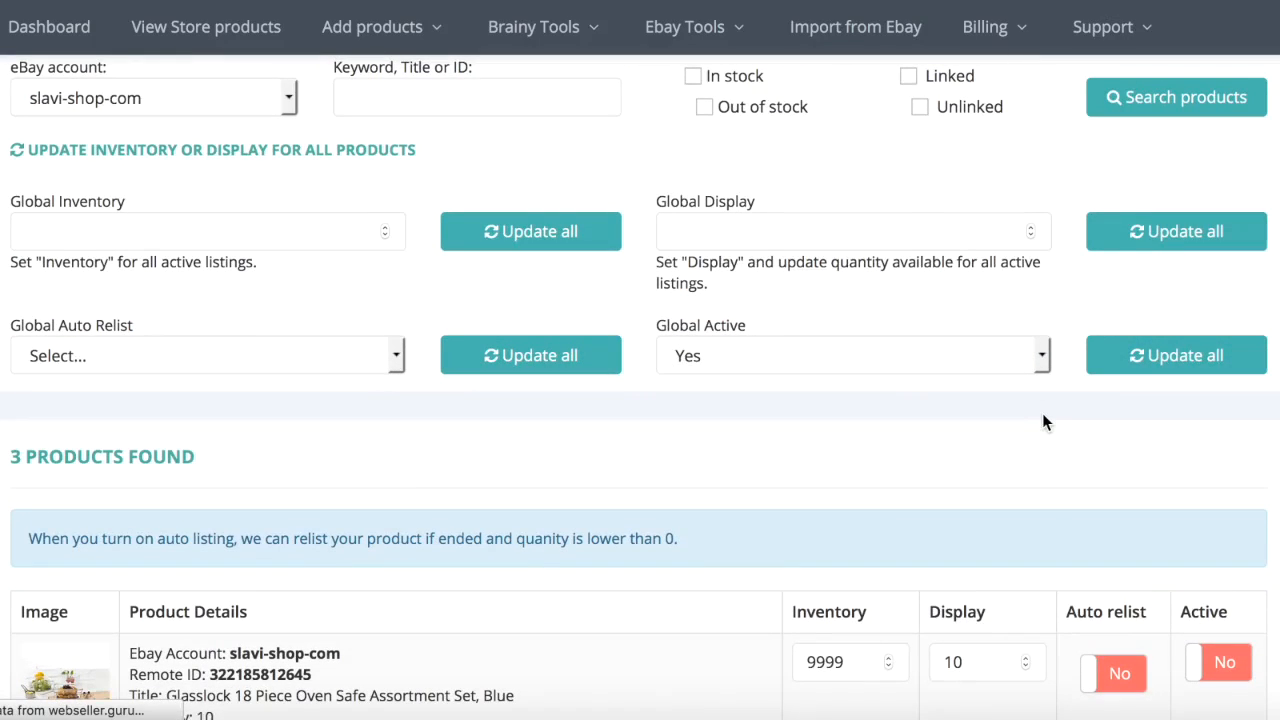
pyautogui.scroll(-4, 1042, 413)
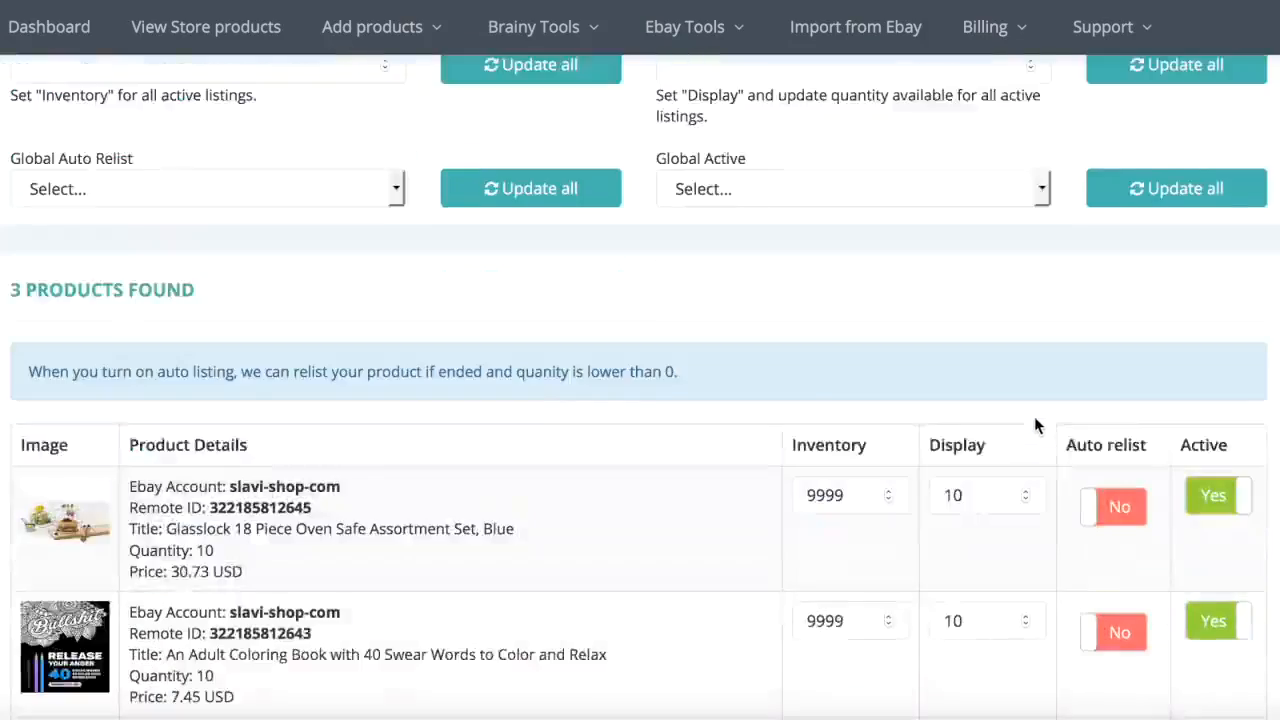
pyautogui.scroll(-2, 1038, 425)
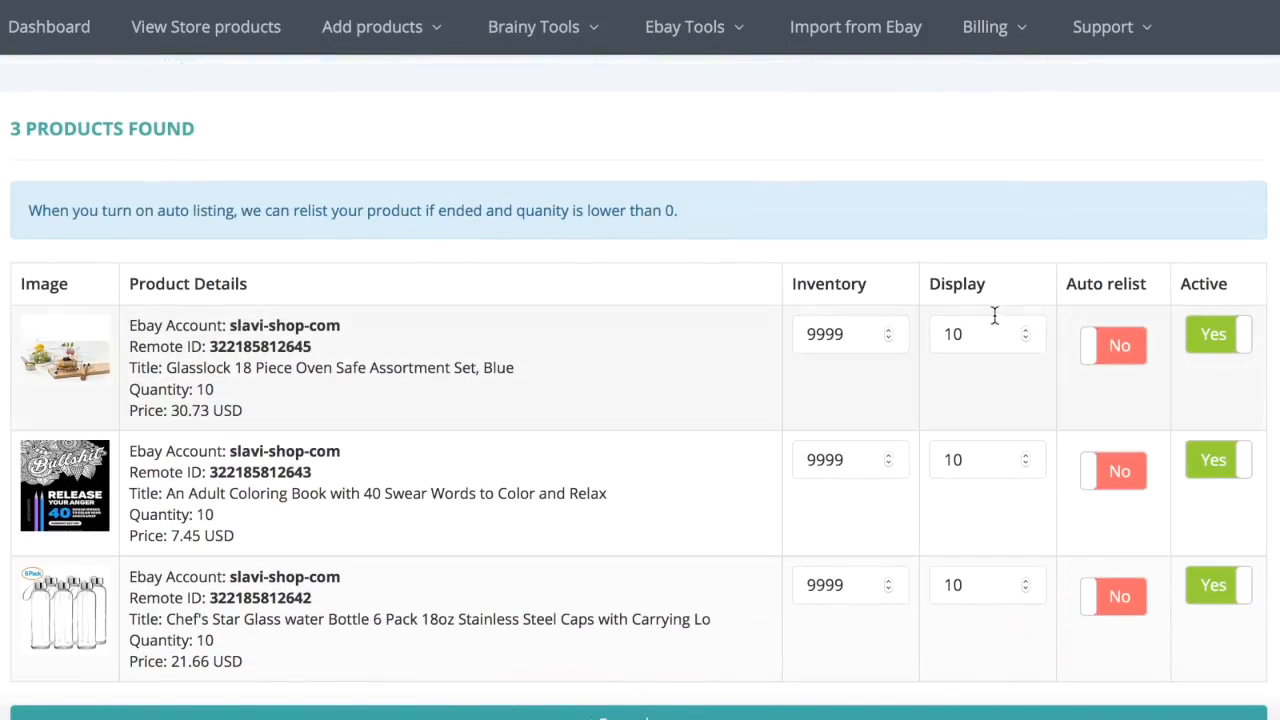
# - Review the products' Display values and the global update settings above the product list
pyautogui.moveTo(985, 343); pyautogui.dragTo(955, 280)
pyautogui.doubleClick(950, 283)
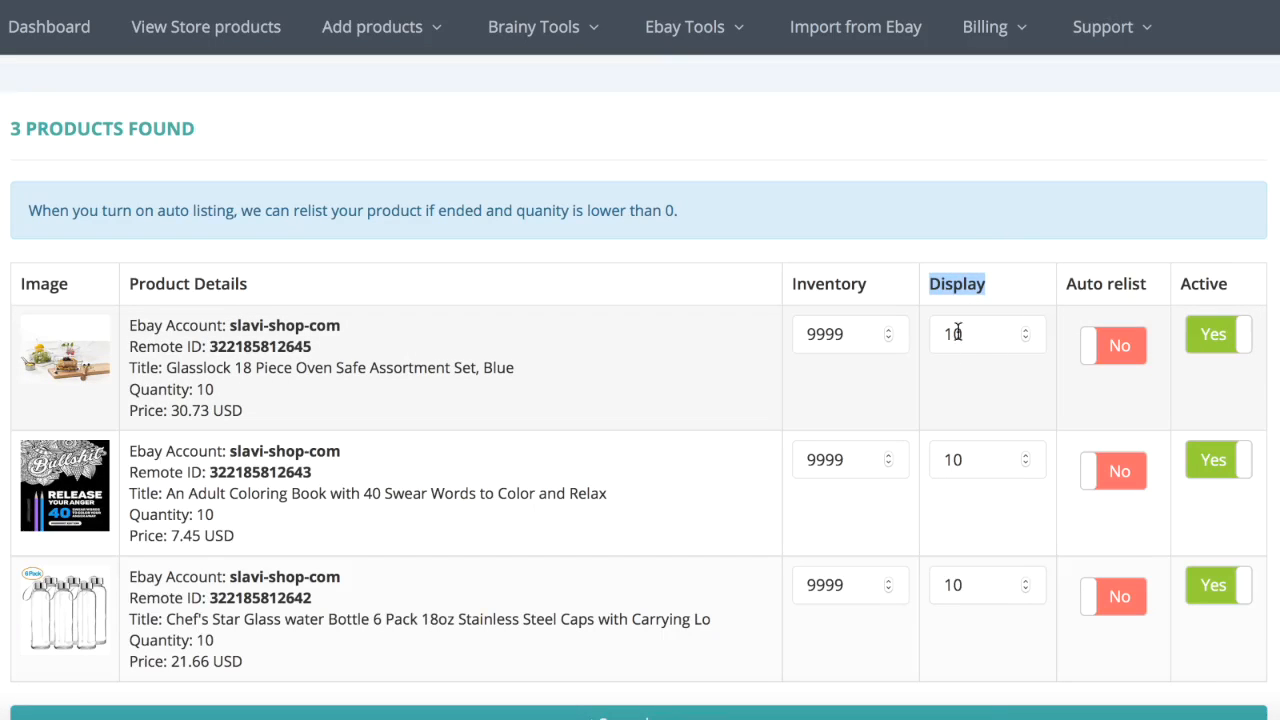
pyautogui.scroll(4, 958, 431)
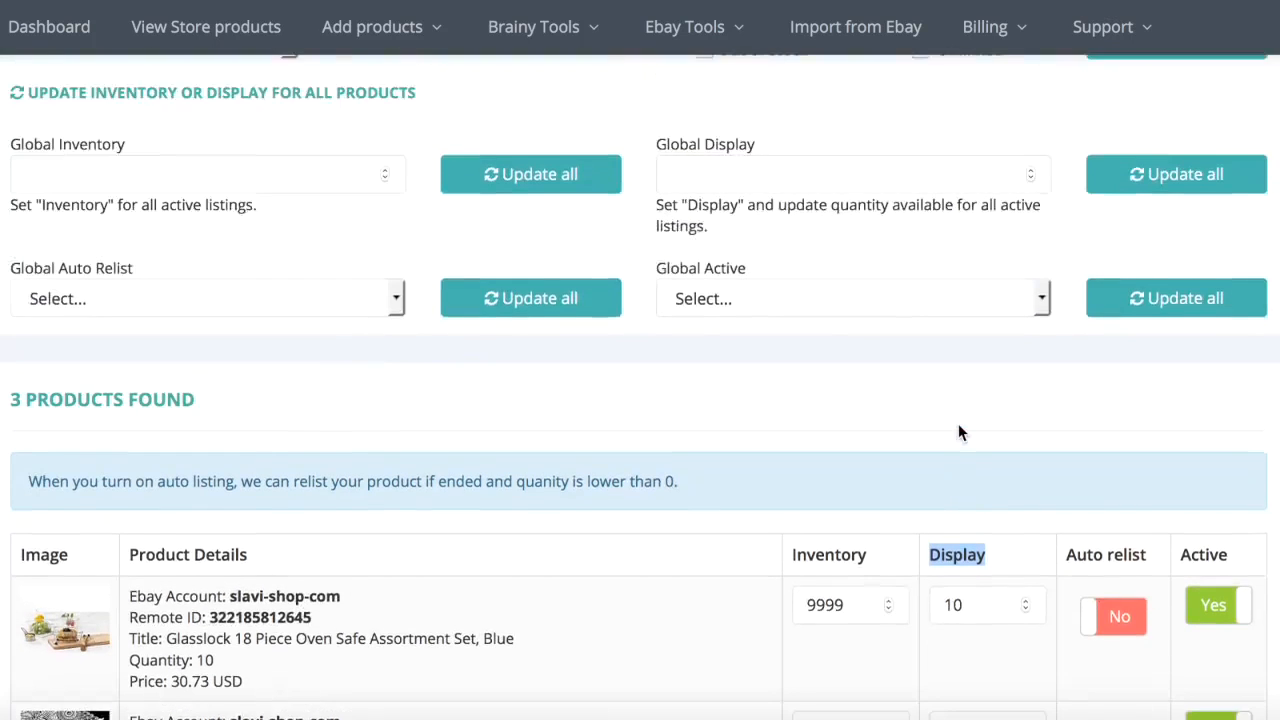
pyautogui.scroll(1, 958, 432)
pyautogui.scroll(-1, 958, 432)
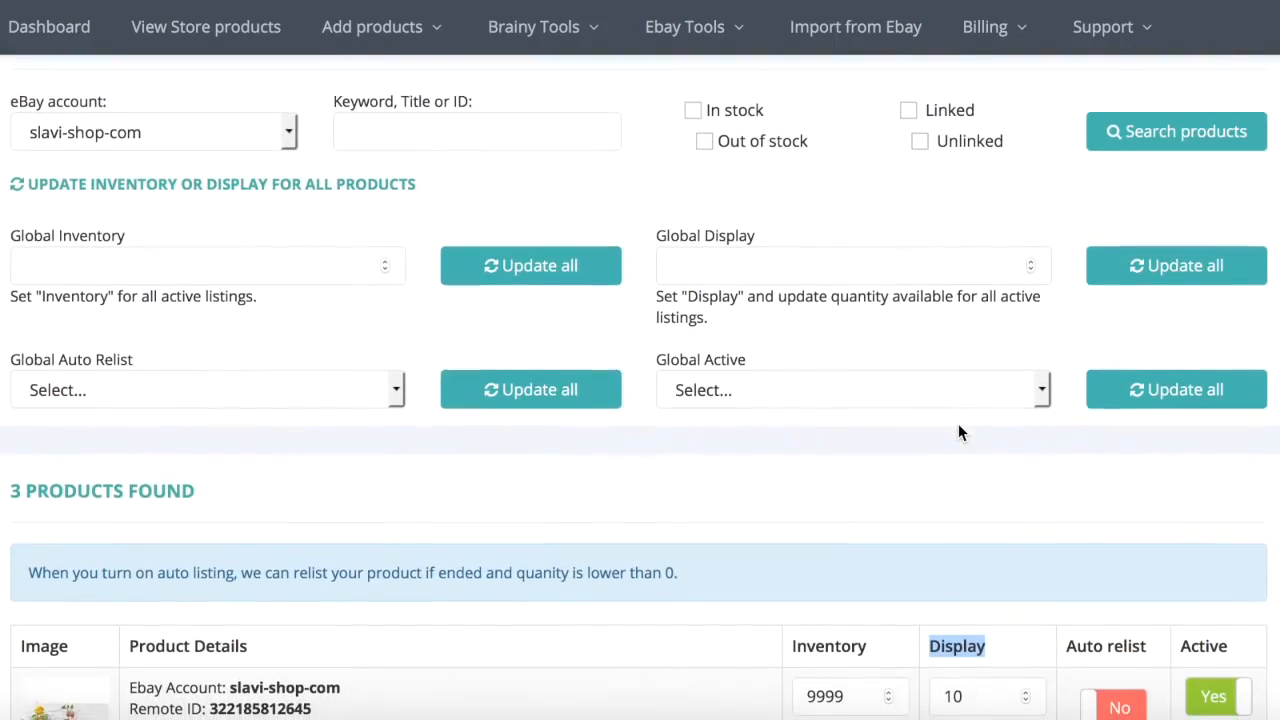
pyautogui.scroll(-1, 958, 430)
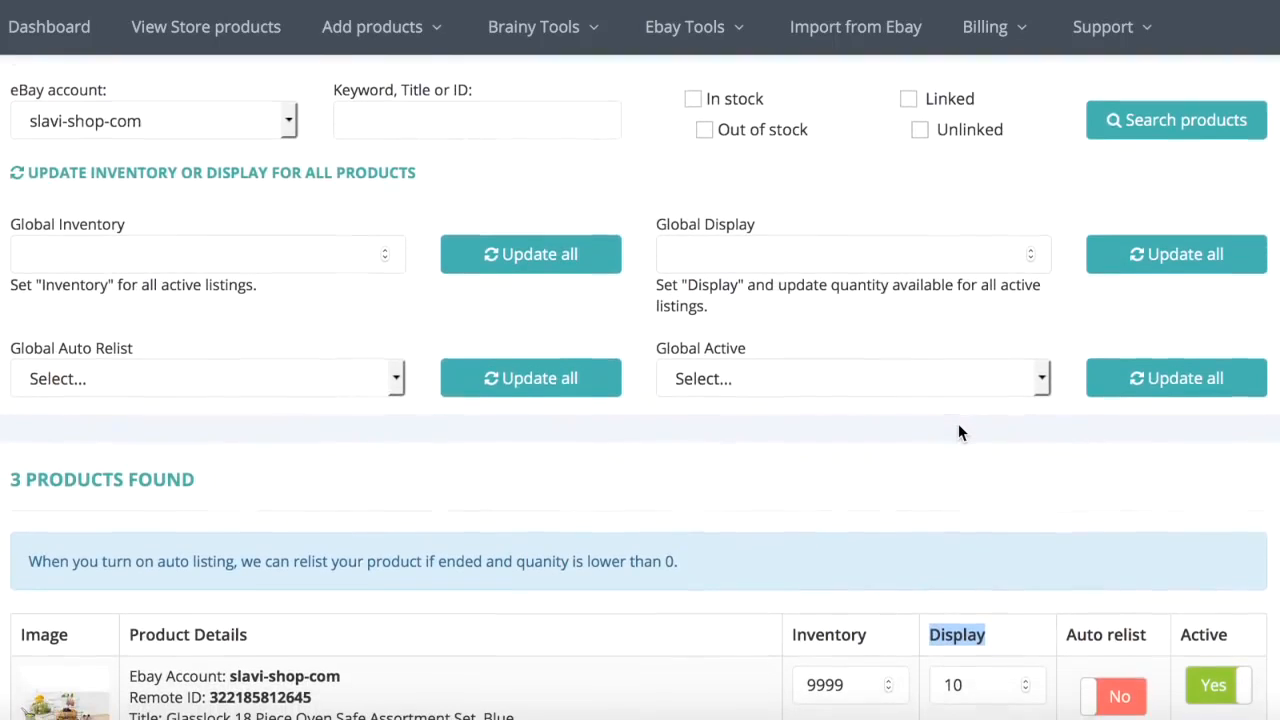
pyautogui.scroll(-2, 958, 430)
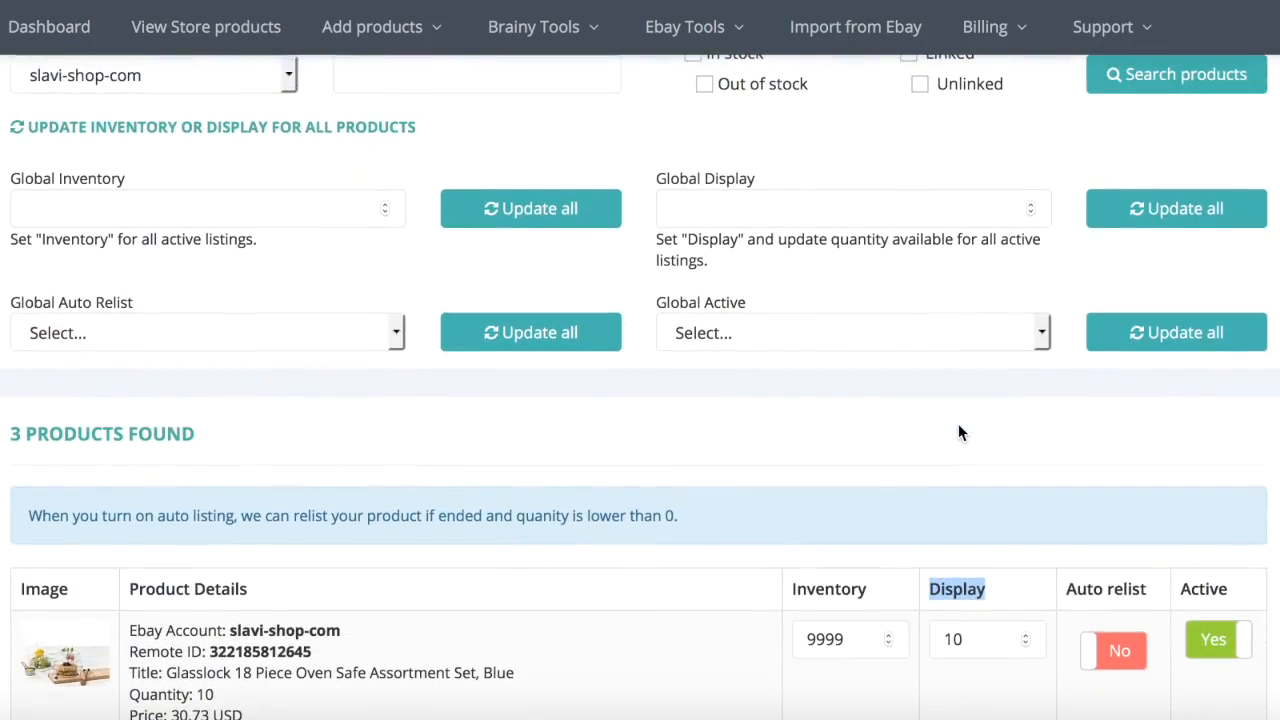
pyautogui.scroll(-5, 816, 545)
# - Set the display quantity of the Glasslock 18 Piece set to 4, save the changes and check its listing
pyautogui.moveTo(1006, 368); pyautogui.dragTo(886, 368)
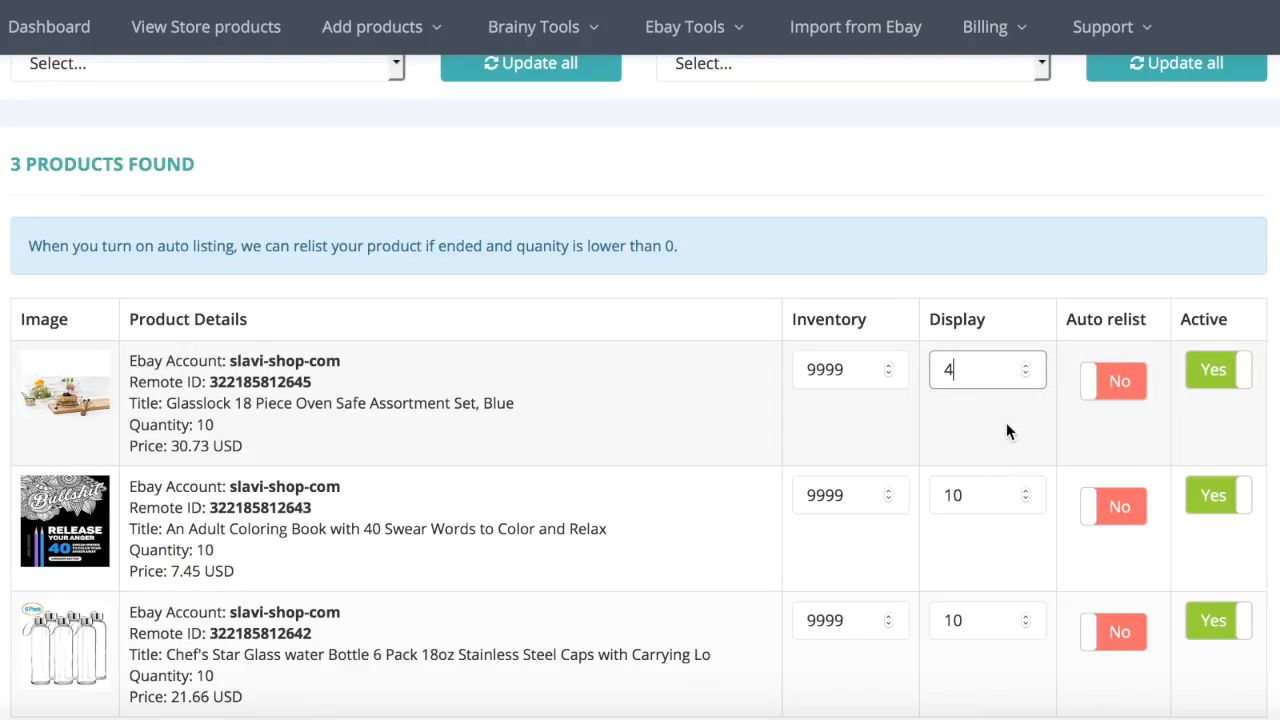
pyautogui.press('Return')
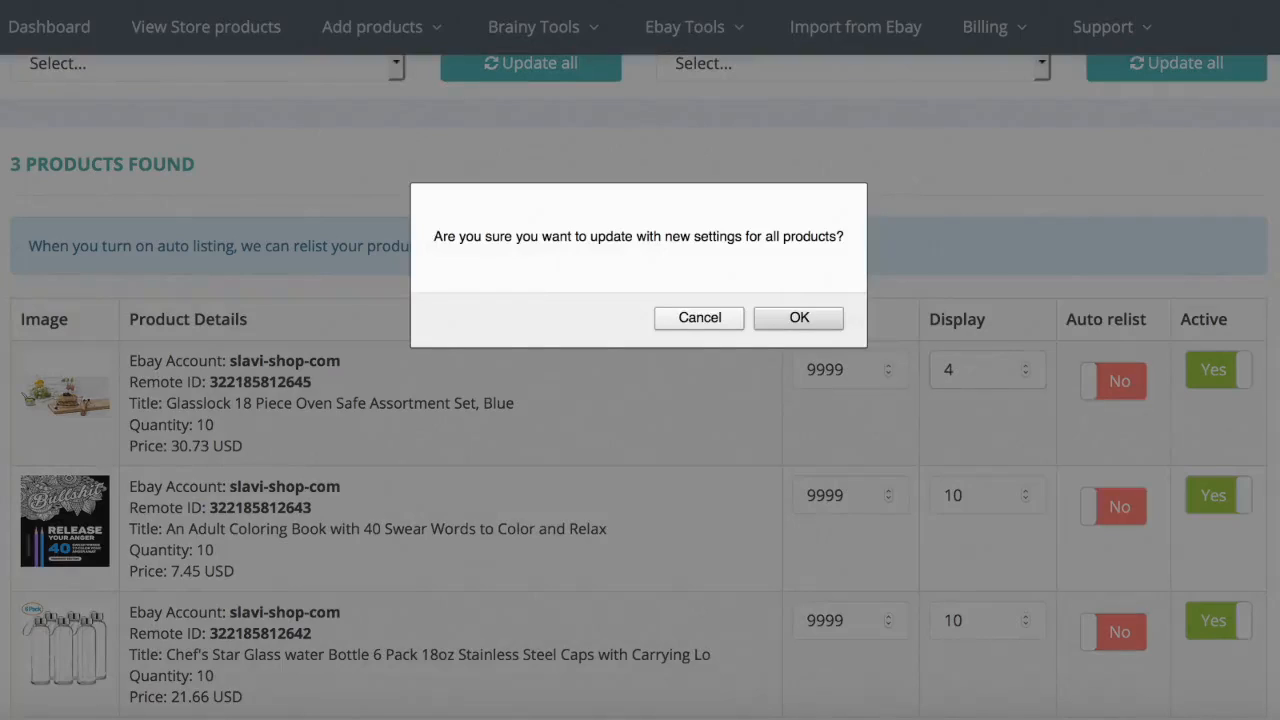
pyautogui.click(817, 326)
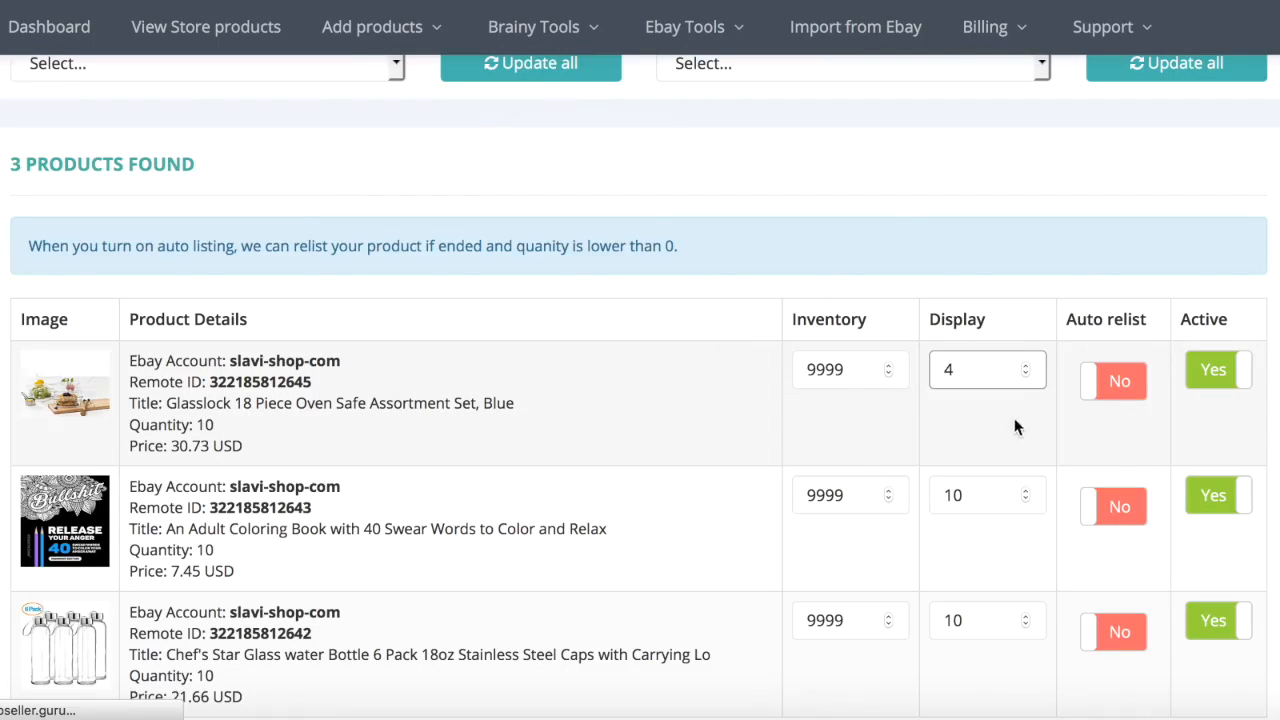
pyautogui.click(1207, 369)
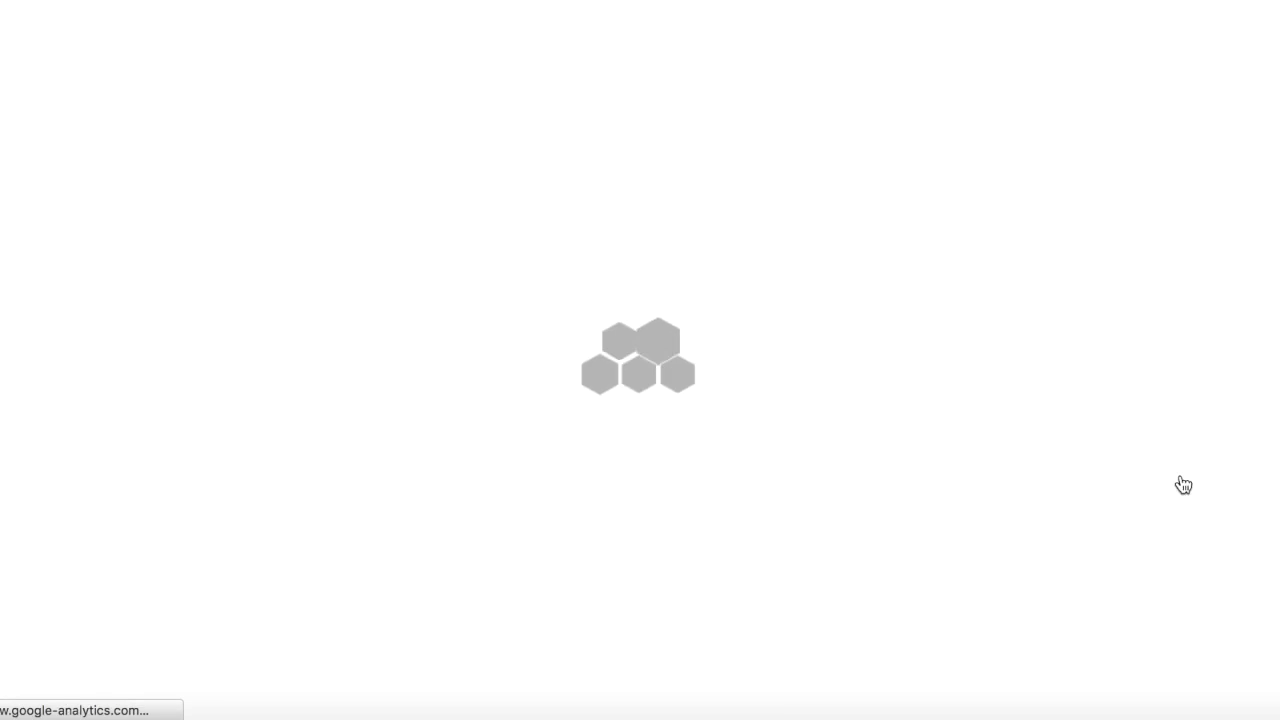
pyautogui.scroll(-8, 1135, 621)
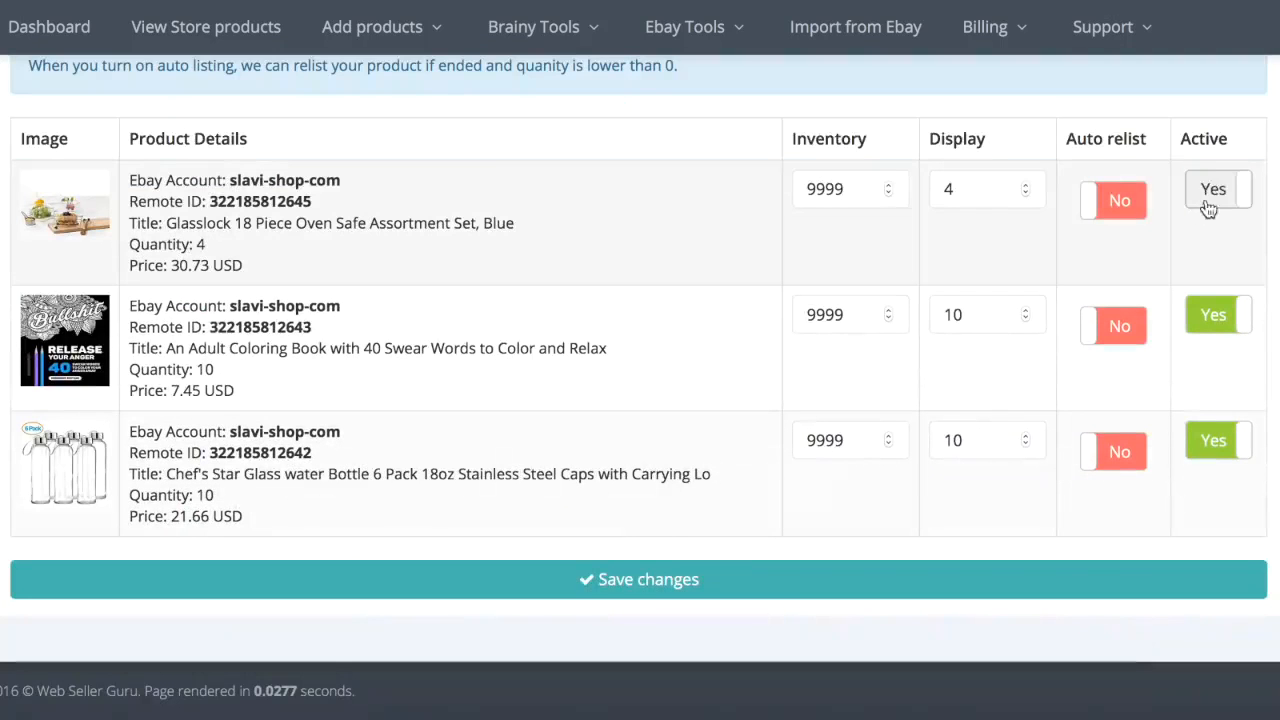
pyautogui.scroll(3, 1214, 222)
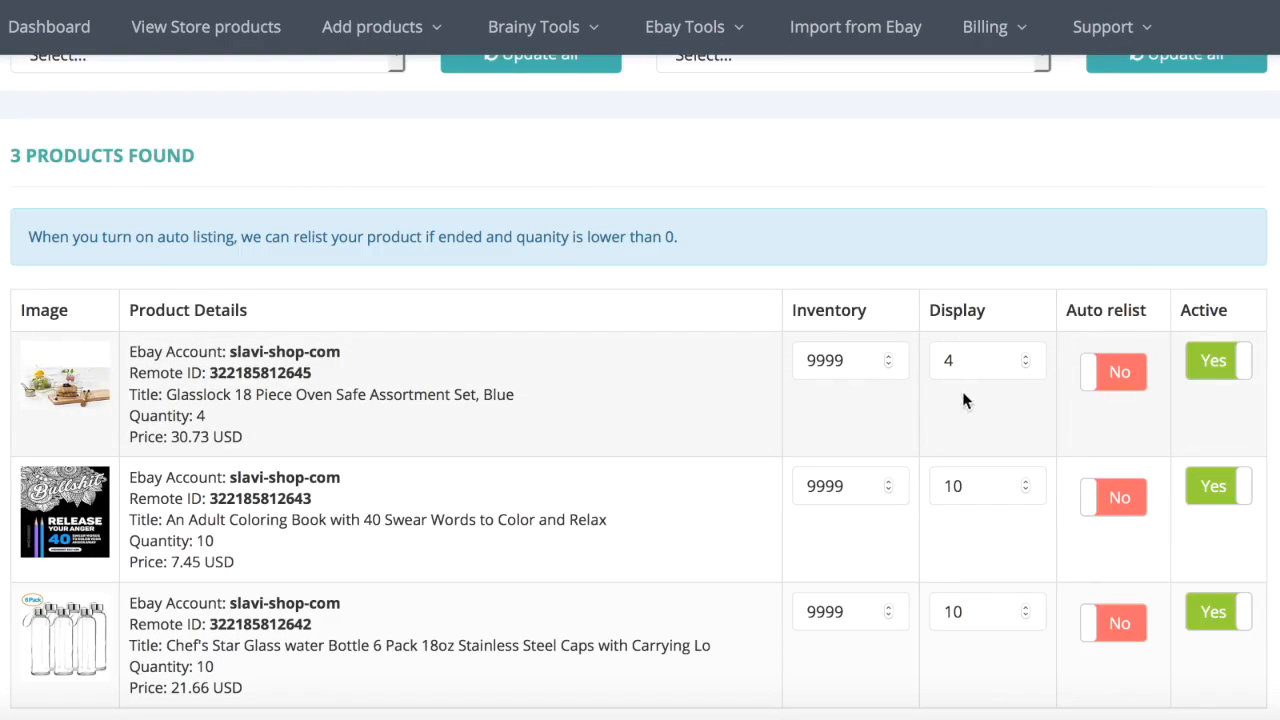
# - Enter 0 as the Global Display quantity and look over the products' Display values
pyautogui.doubleClick(977, 358)
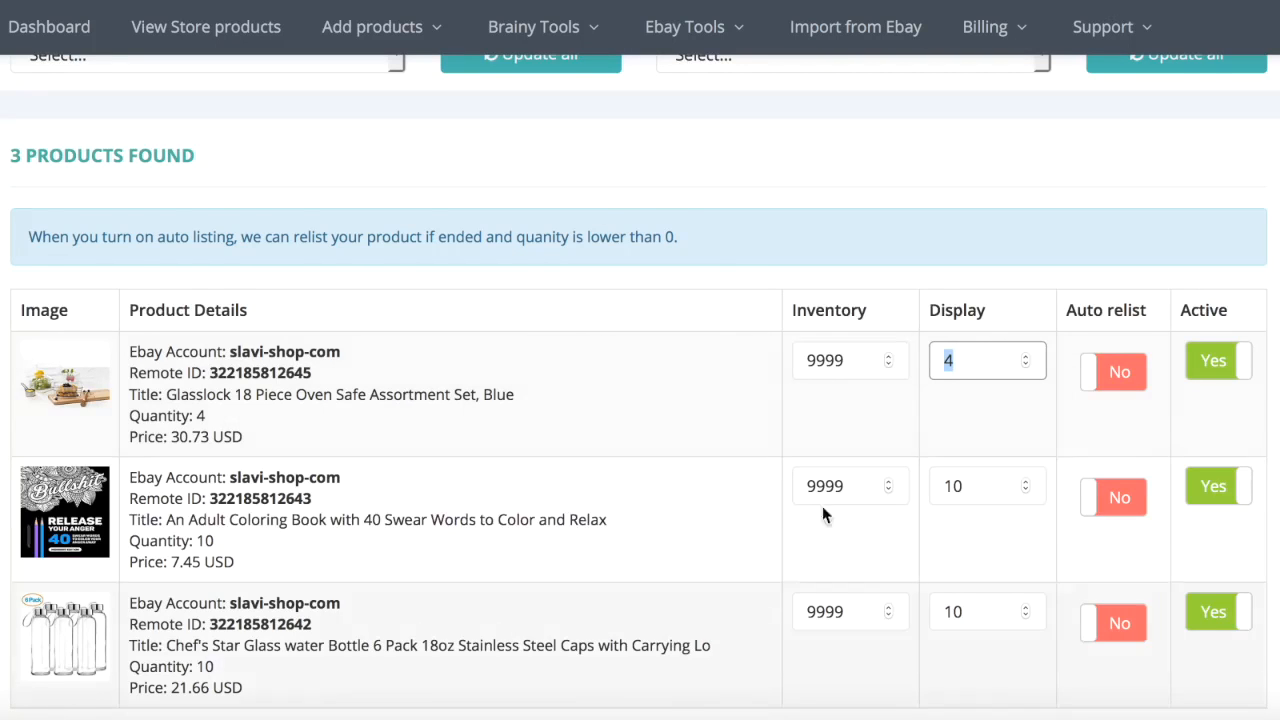
pyautogui.scroll(3, 917, 400)
pyautogui.scroll(-2, 874, 639)
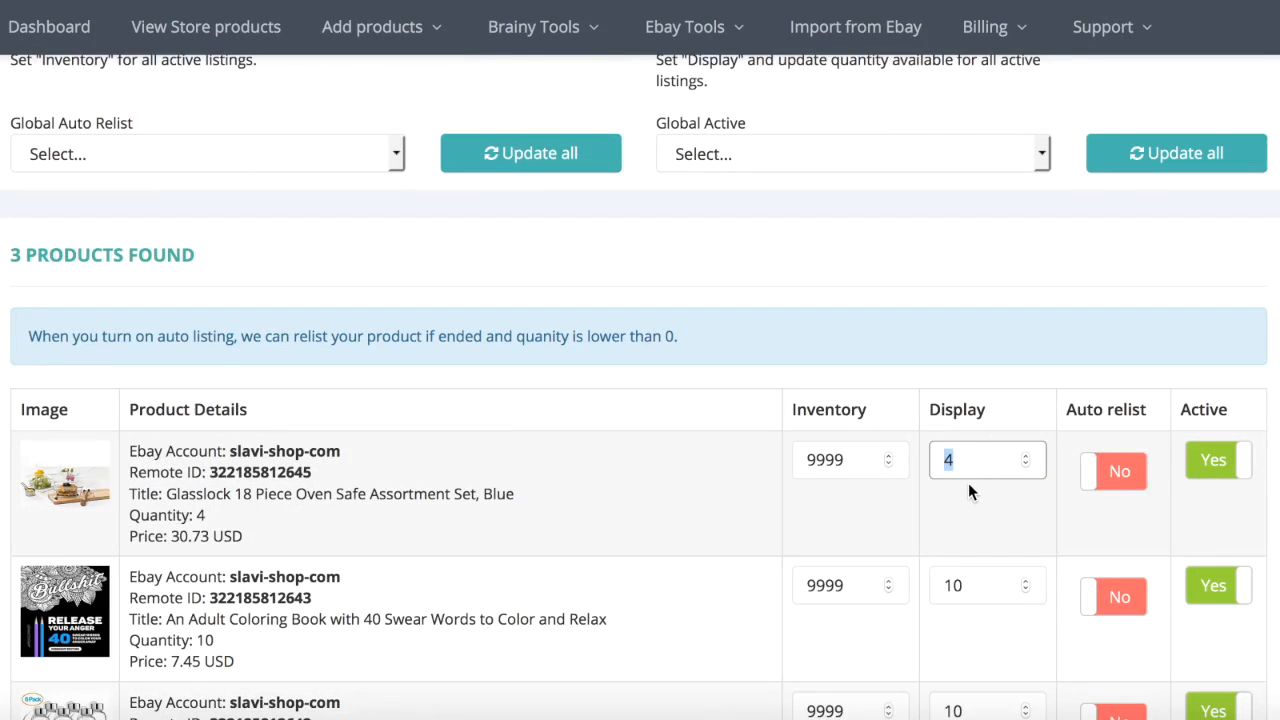
pyautogui.scroll(3, 770, 600)
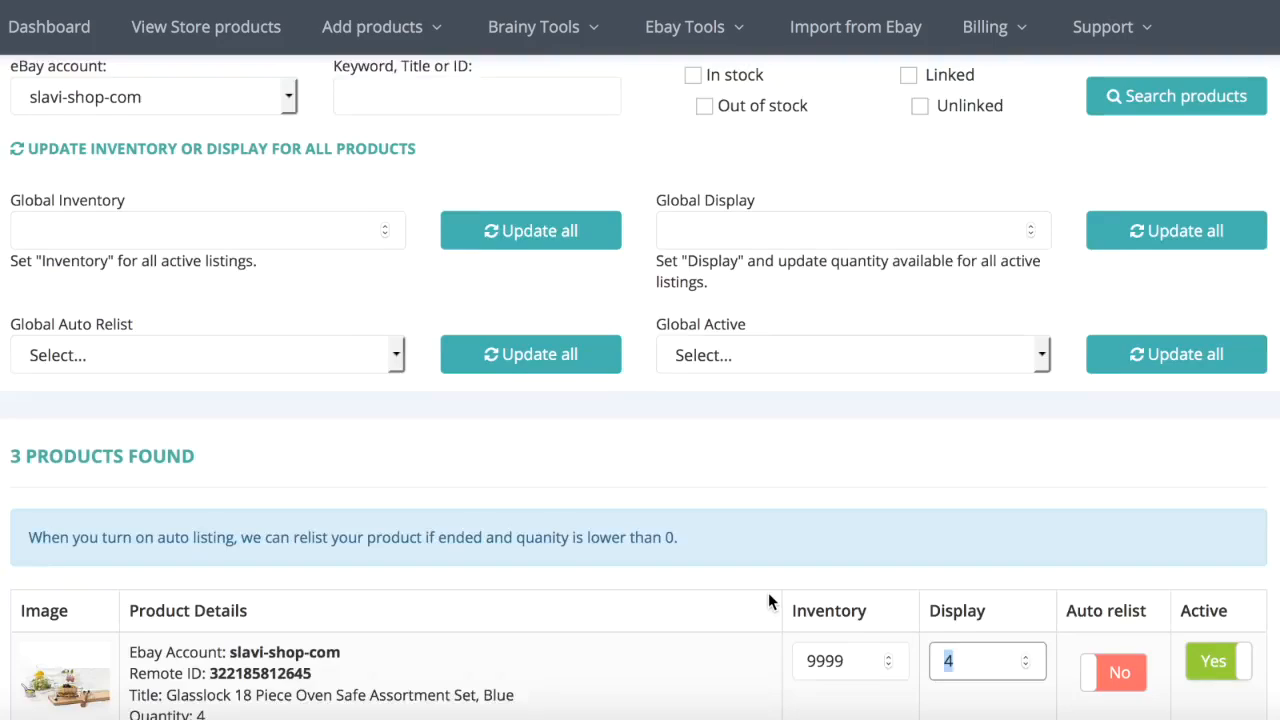
pyautogui.click(730, 276)
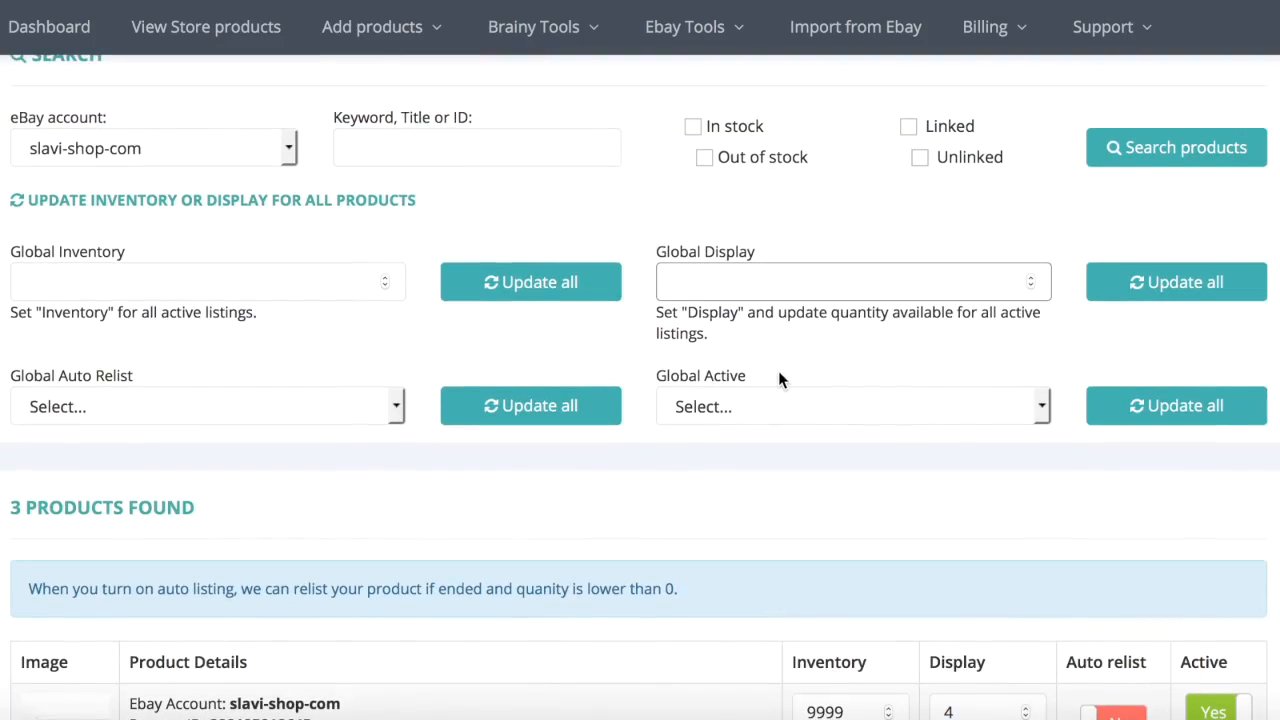
pyautogui.scroll(-1, 780, 376)
pyautogui.write('0')
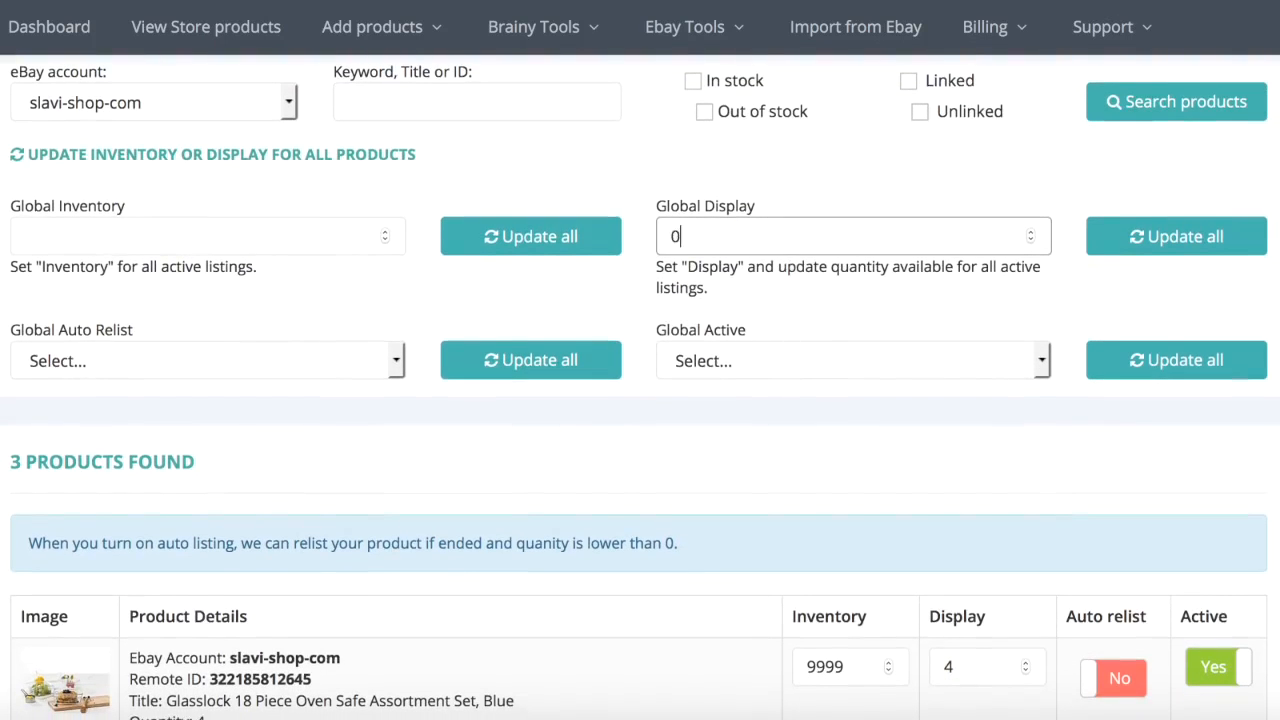
pyautogui.scroll(-1, 926, 657)
pyautogui.scroll(-3, 926, 655)
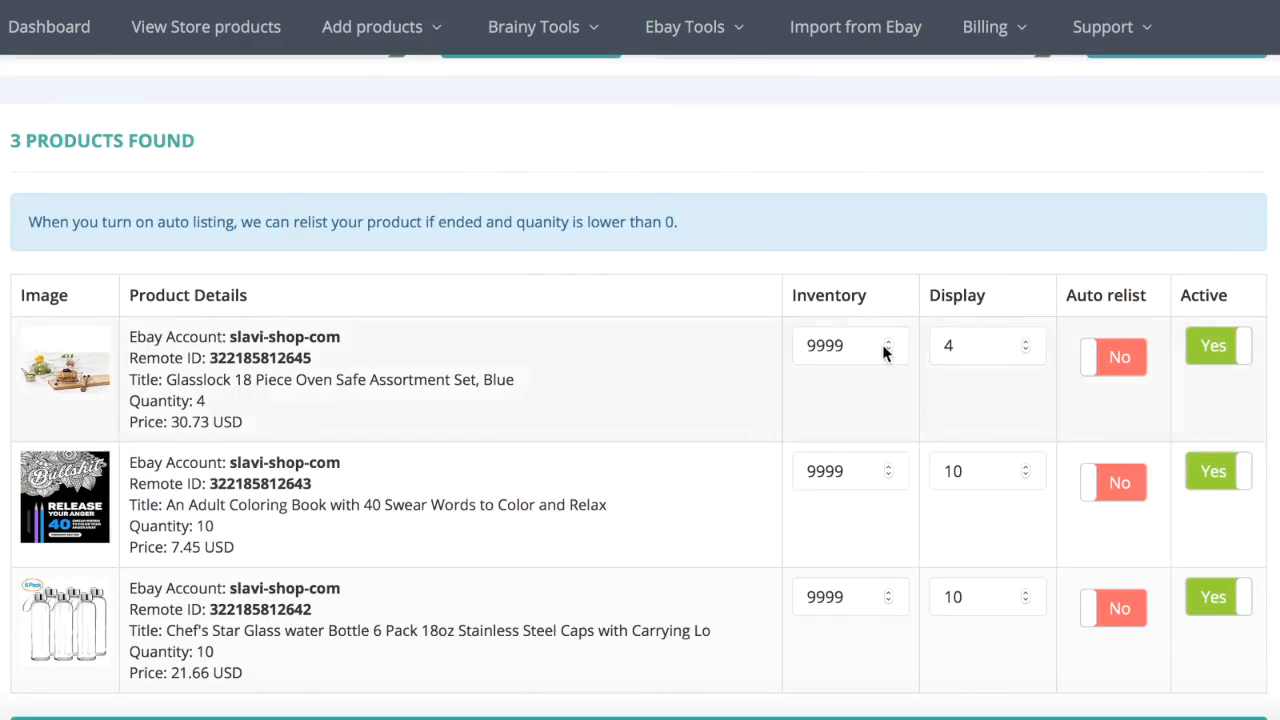
# - Turn on Auto relist for the Glasslock 18 Piece Oven Safe Assortment Set
pyautogui.scroll(2, 884, 352)
pyautogui.scroll(-2, 882, 344)
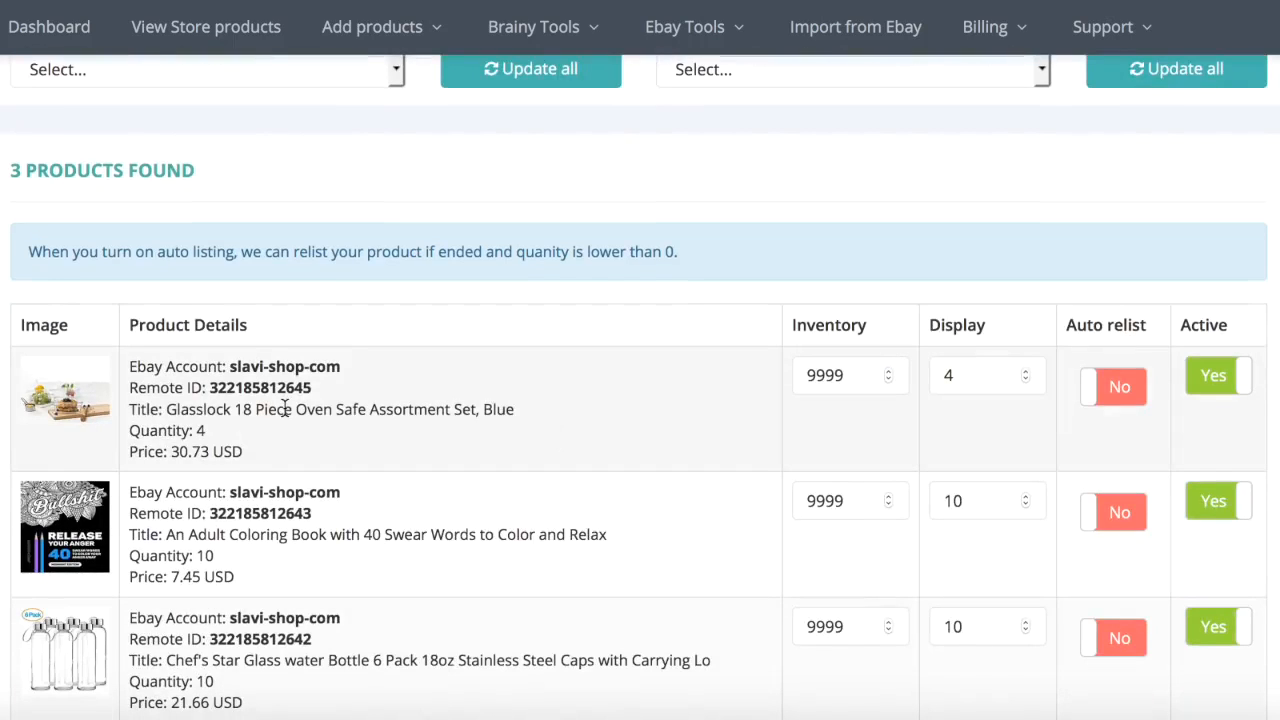
pyautogui.moveTo(191, 387); pyautogui.dragTo(318, 467)
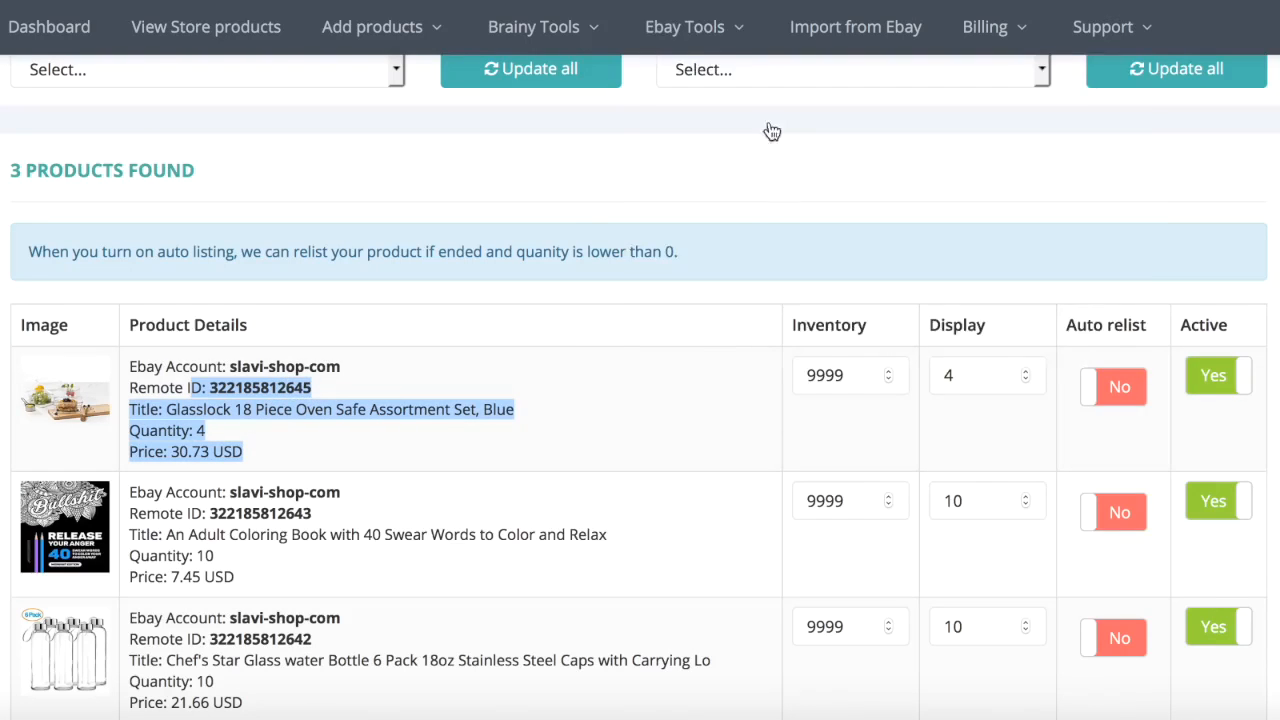
pyautogui.click(661, 445)
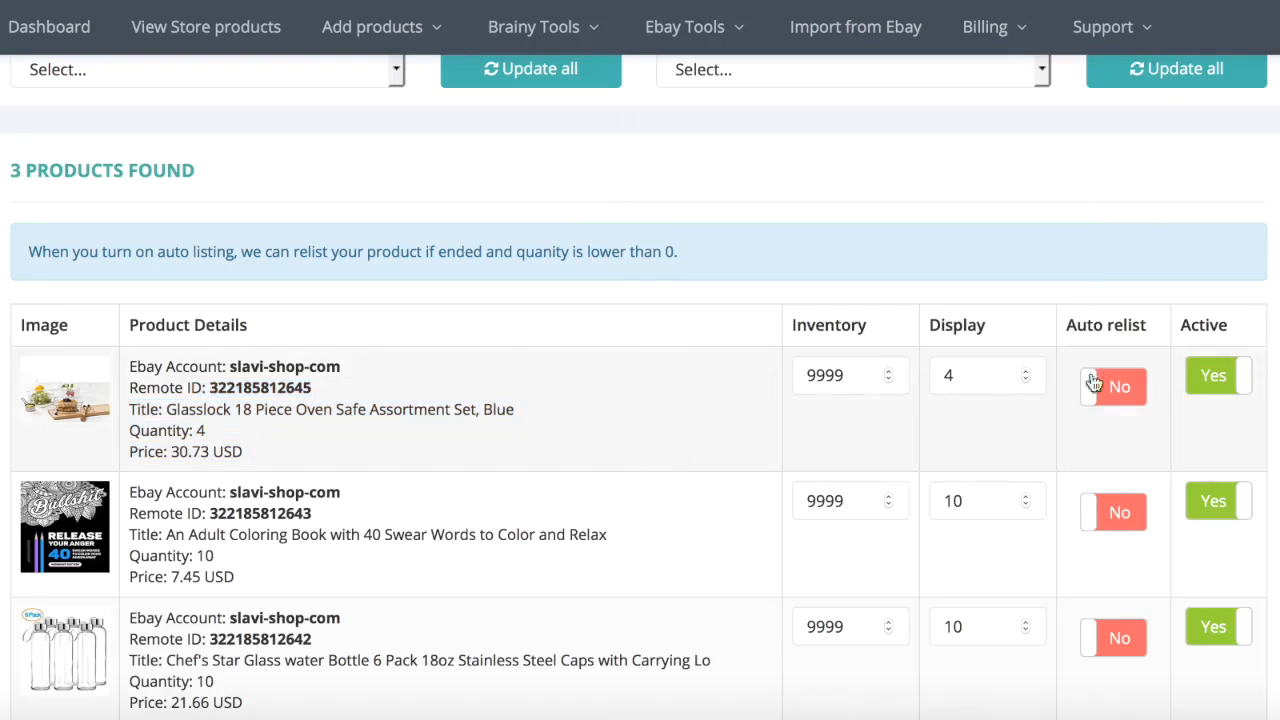
pyautogui.click(1140, 390)
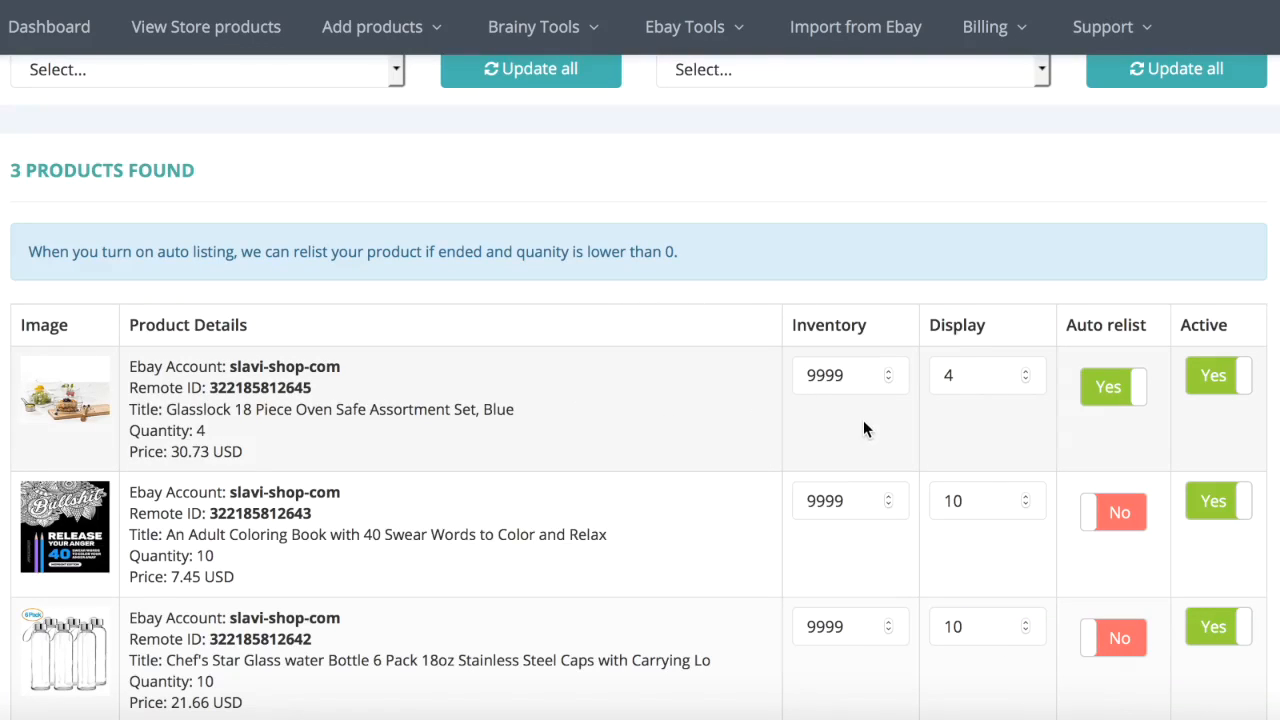
pyautogui.scroll(-3, 865, 428)
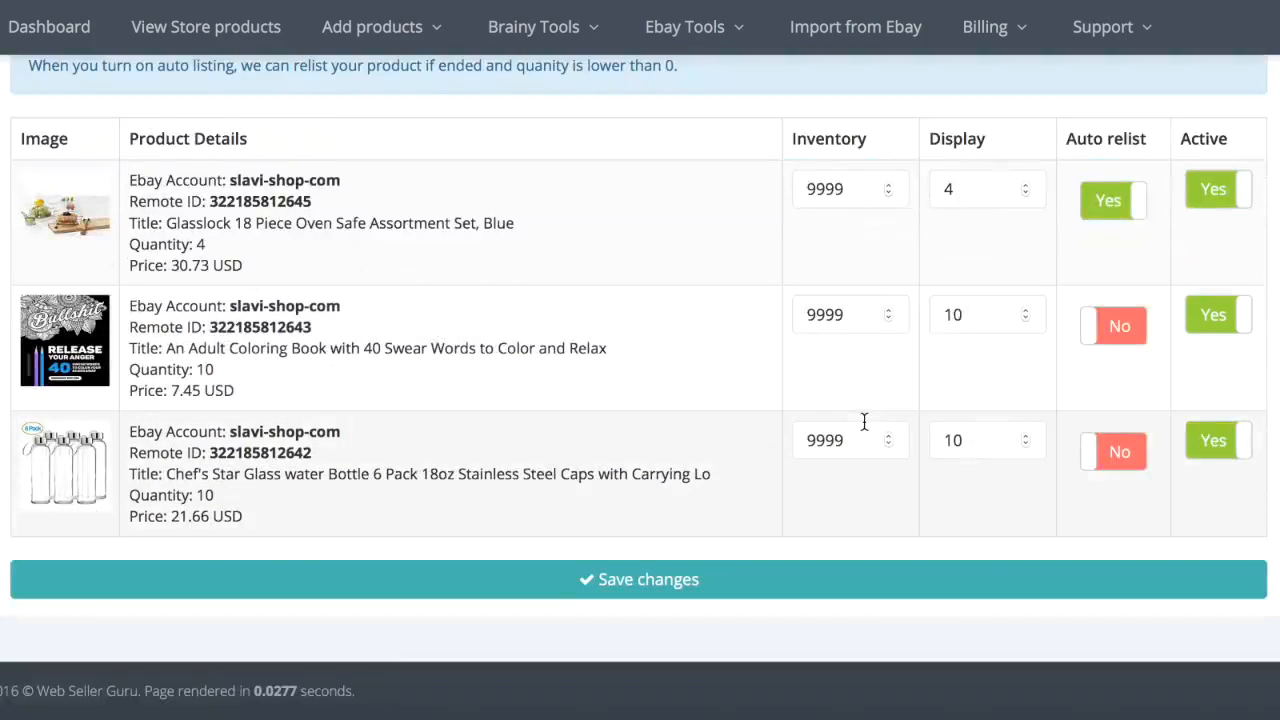
pyautogui.scroll(2, 865, 428)
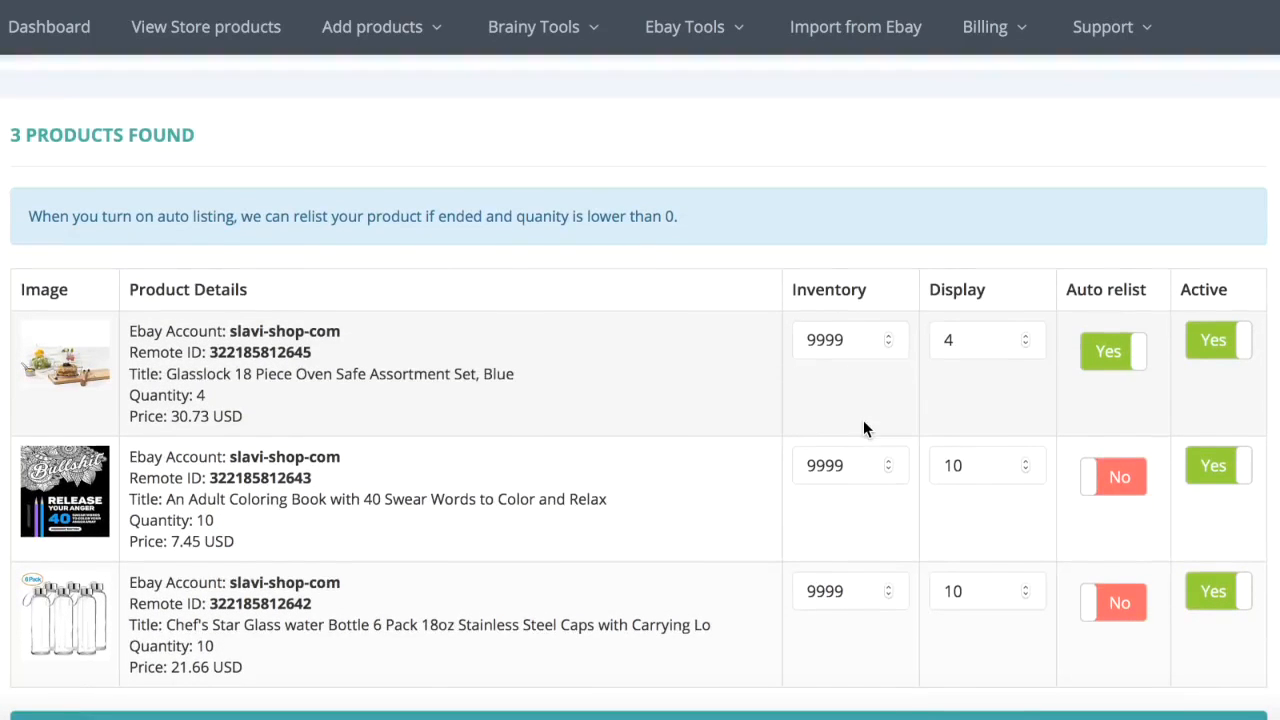
# - View the available options for Global Auto Relist and Global Active without changing either setting
pyautogui.scroll(3, 865, 428)
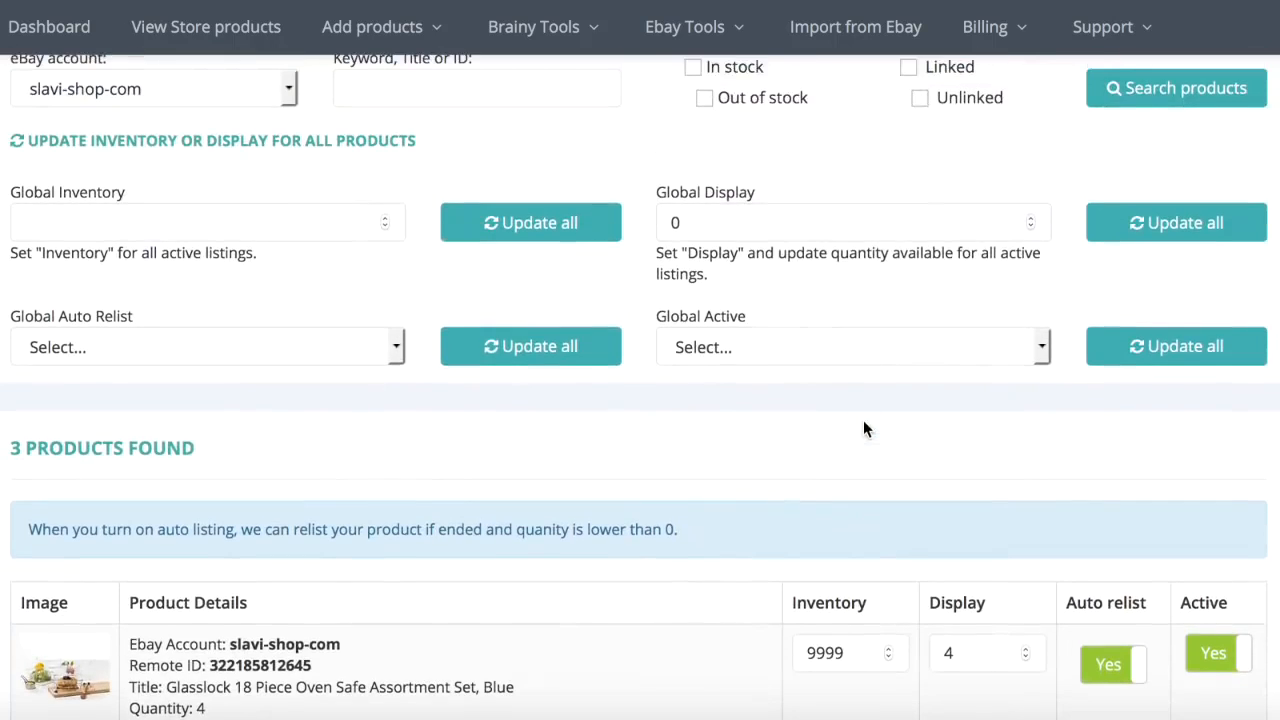
pyautogui.scroll(2, 193, 365)
pyautogui.scroll(-1, 191, 363)
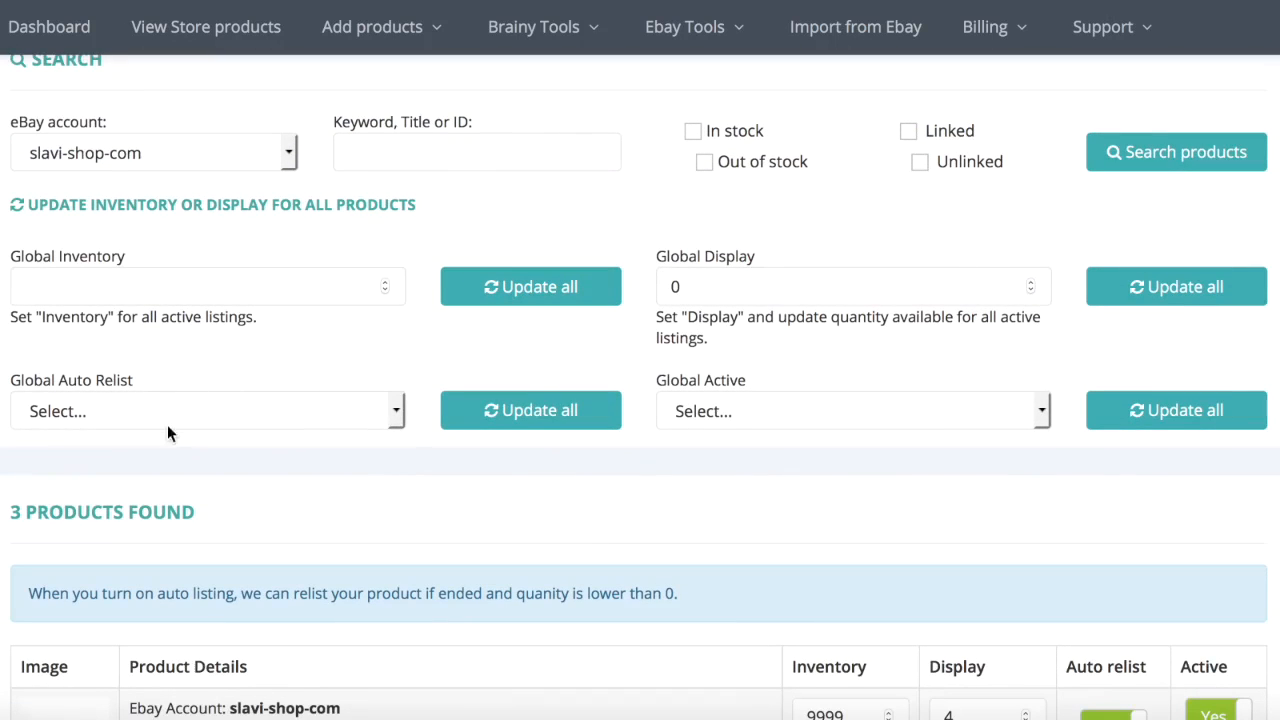
pyautogui.click(210, 418)
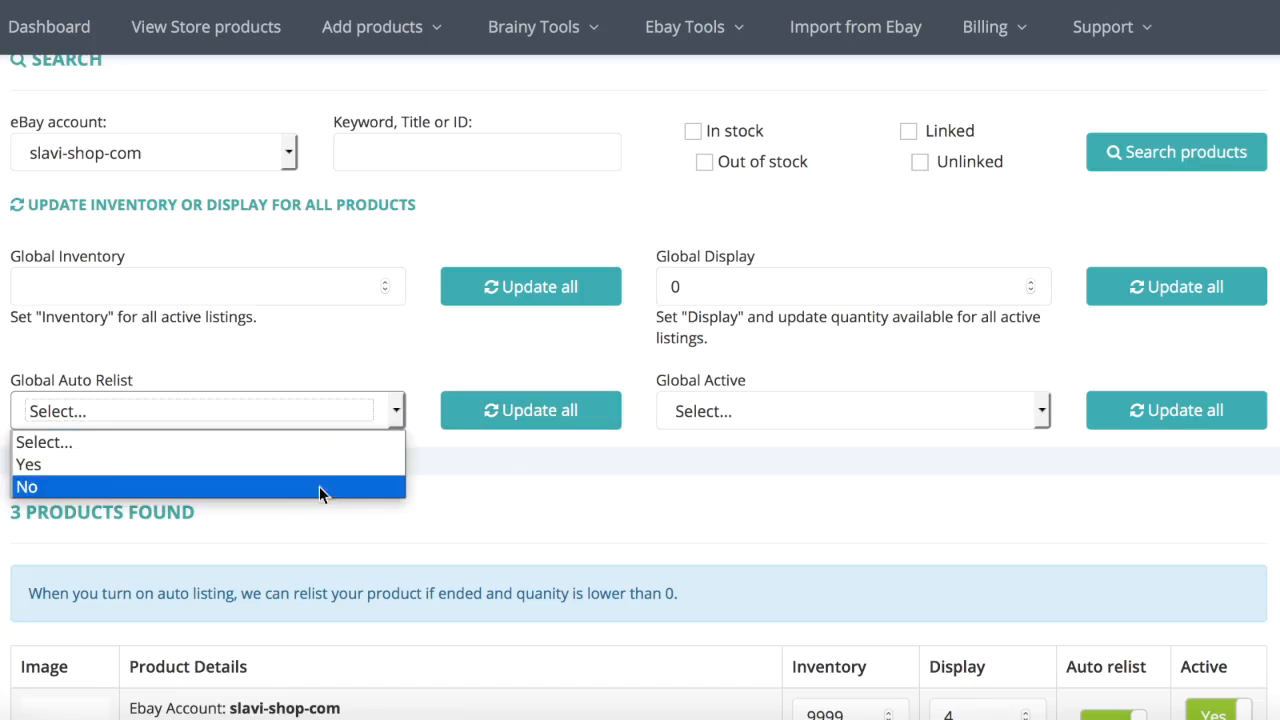
pyautogui.click(417, 460)
pyautogui.click(829, 412)
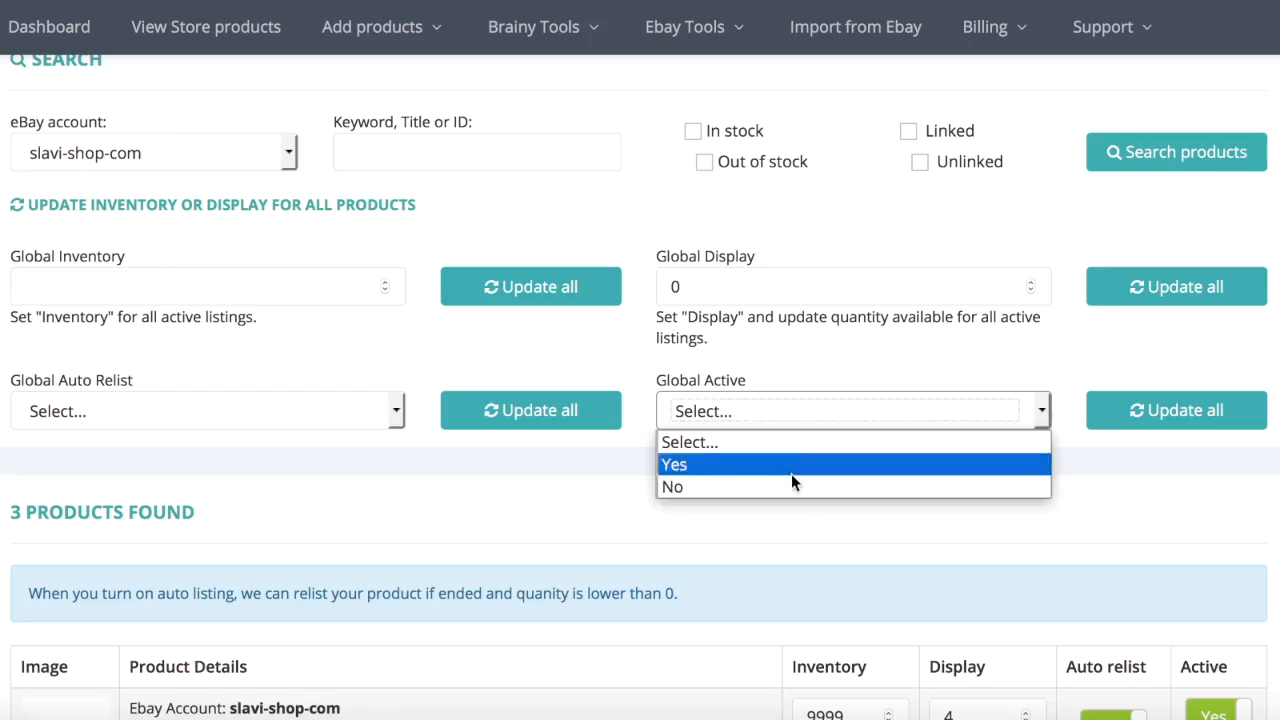
pyautogui.click(749, 366)
pyautogui.scroll(3, 799, 360)
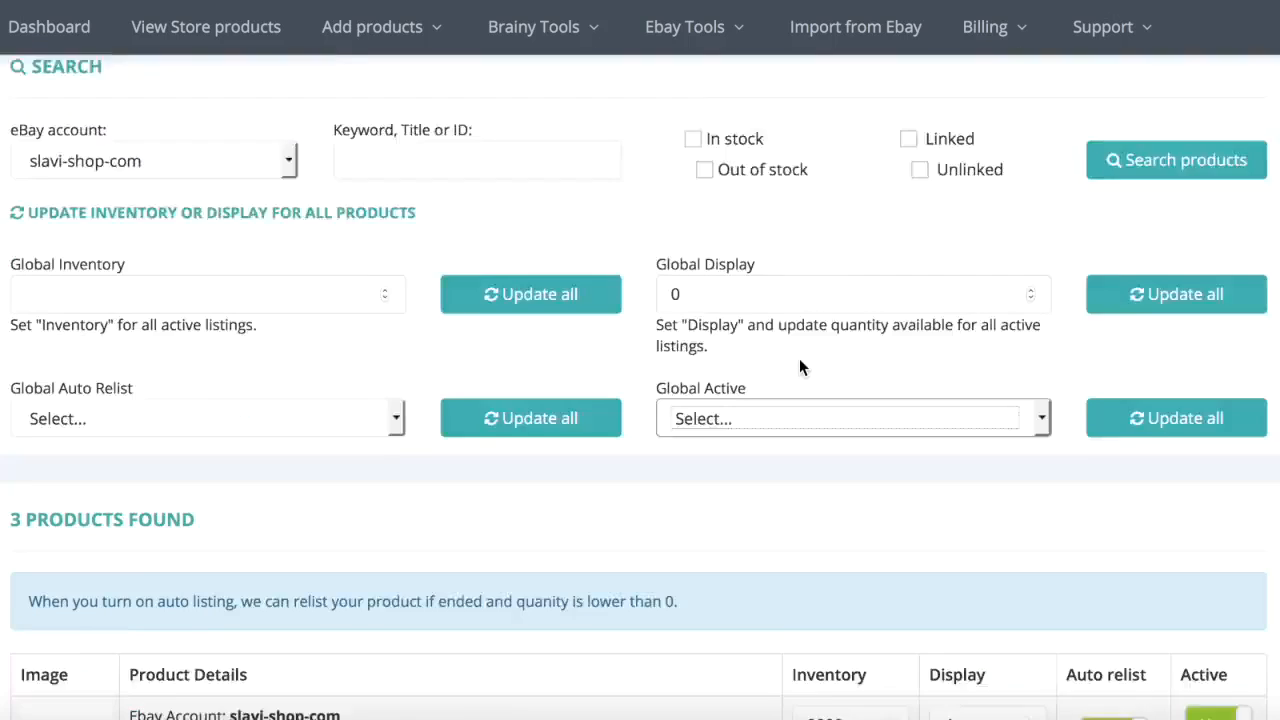
pyautogui.scroll(-6, 799, 358)
pyautogui.scroll(7, 800, 360)
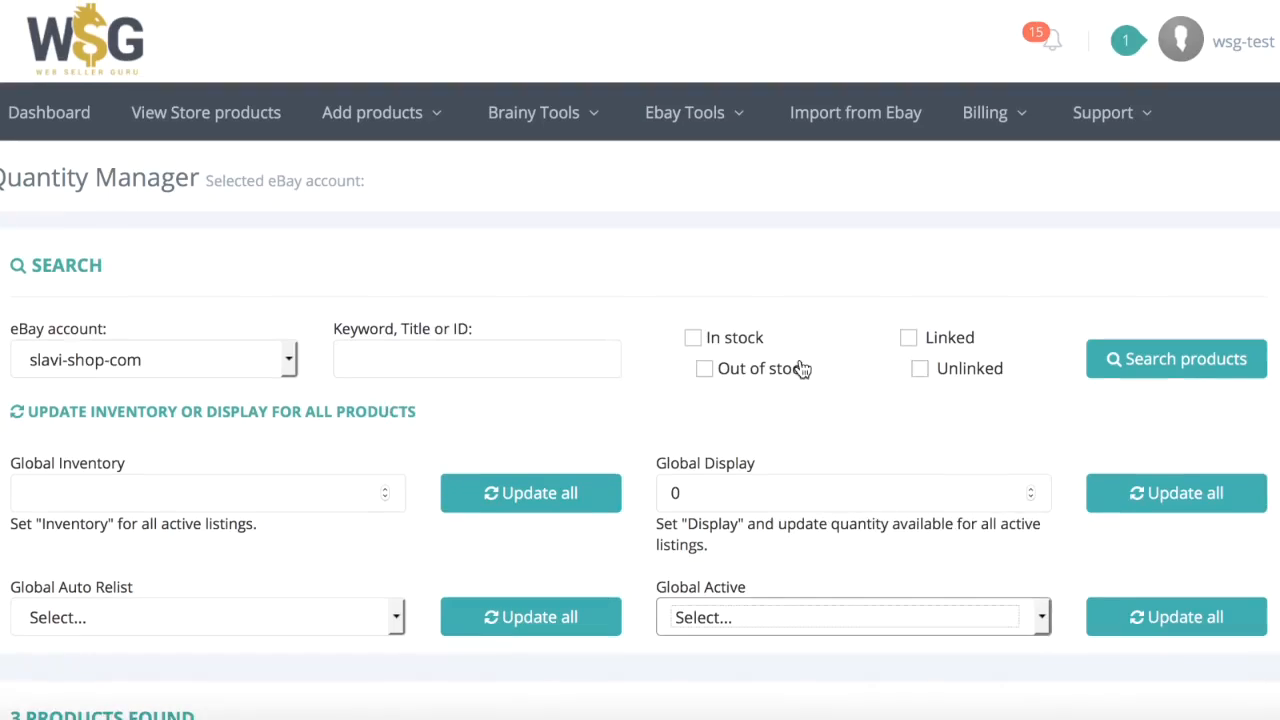
pyautogui.scroll(-6, 802, 398)
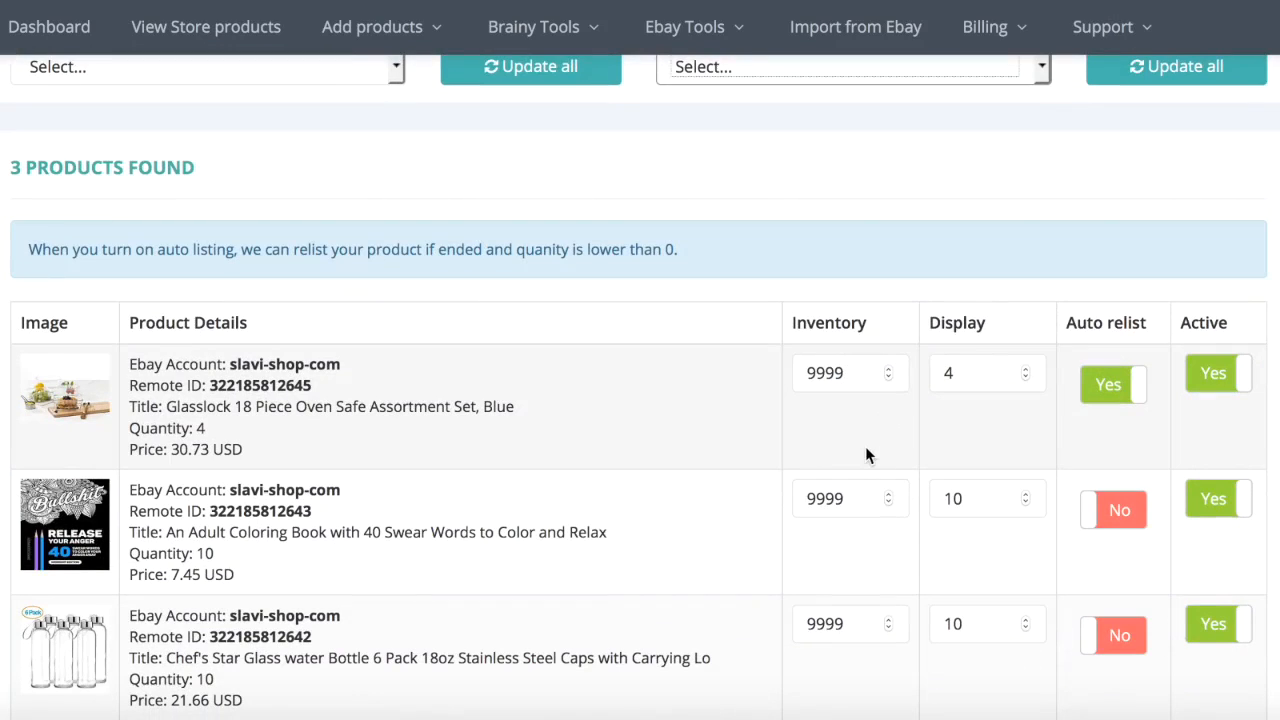
pyautogui.scroll(-1, 866, 455)
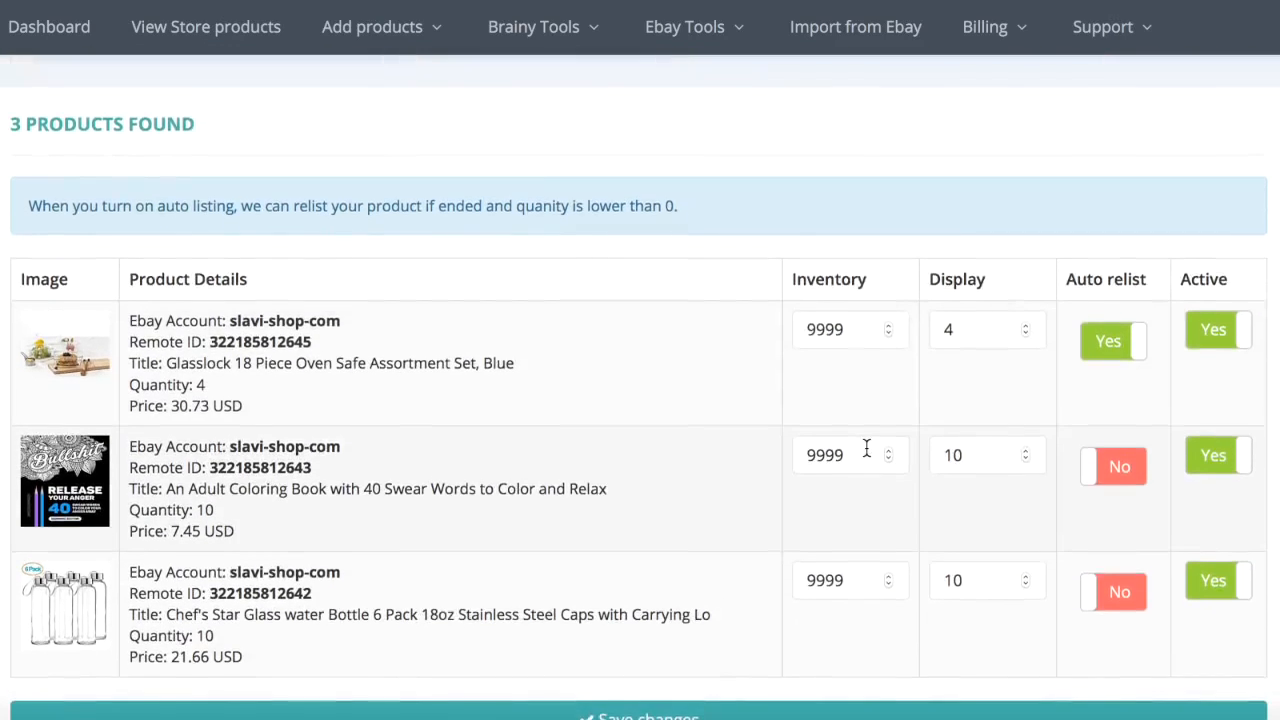